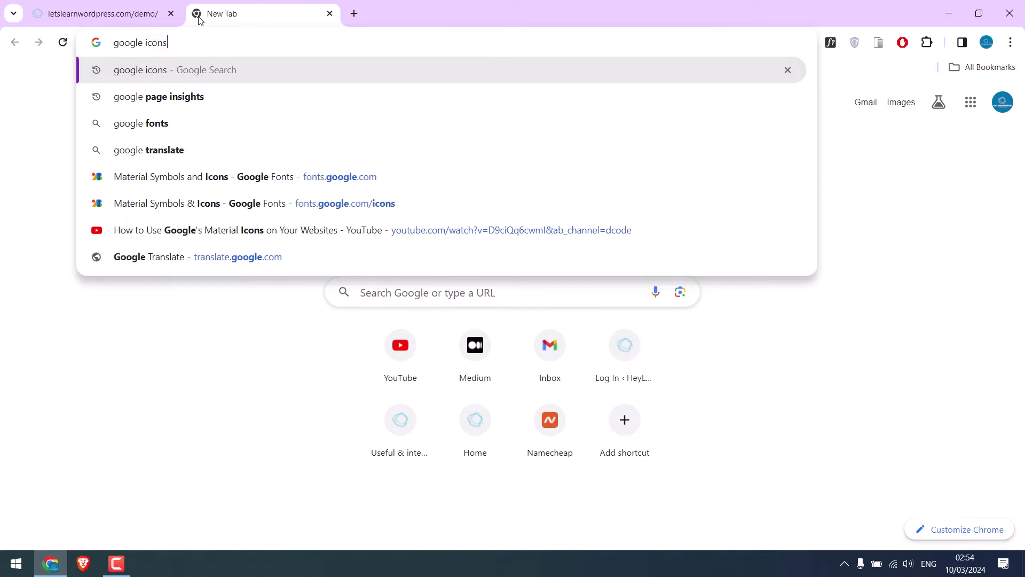
Step: Search Google for 'google icons' in a new tab
key("Return")
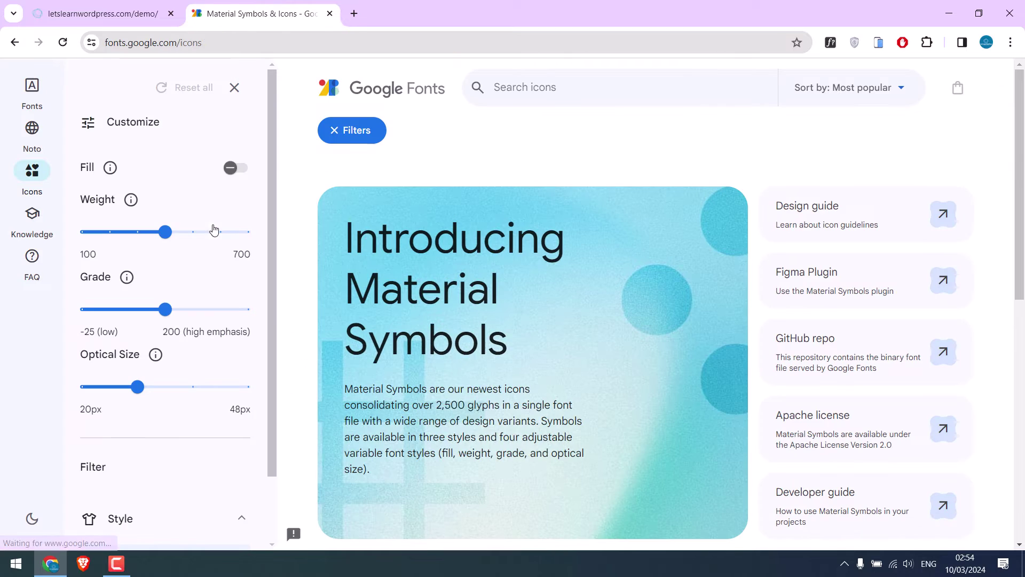
scroll(819, 235, "down", 3)
scroll(818, 234, "down", 4)
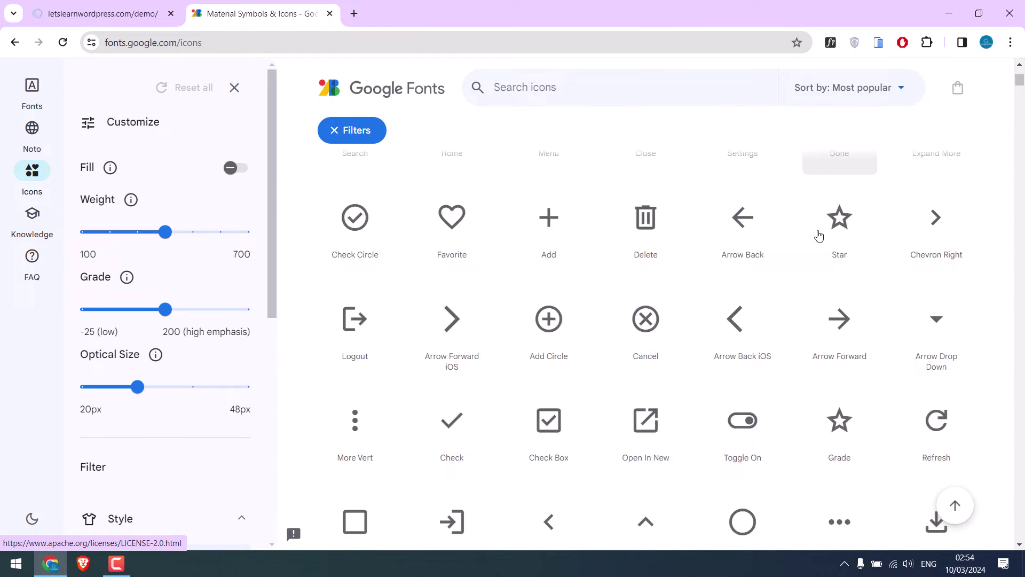
scroll(844, 367, "down", 1)
scroll(894, 358, "down", 1)
scroll(895, 346, "down", 3)
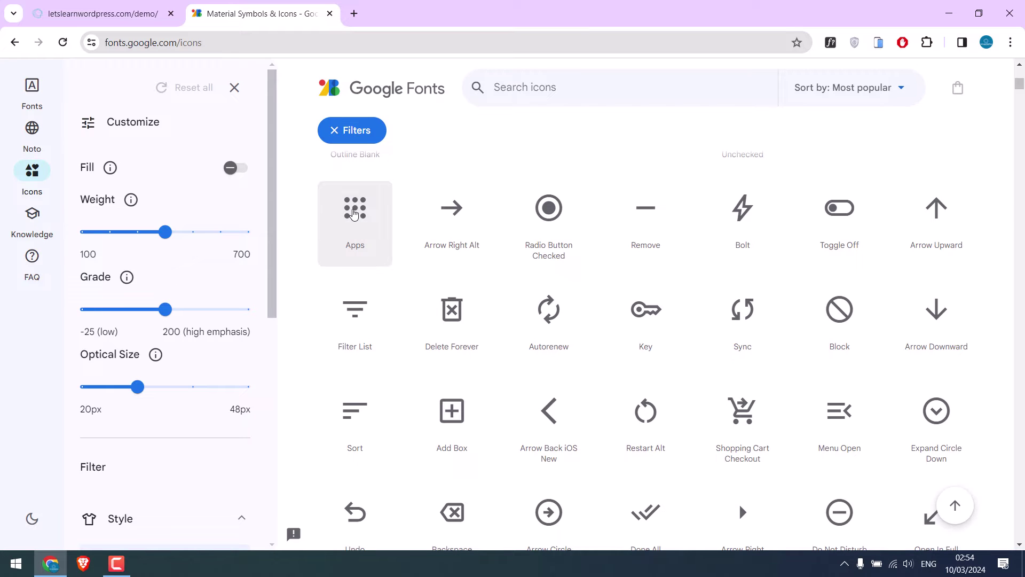
Step: Select the Apps icon to show its web embed code for the icon fonts
left_click(353, 214)
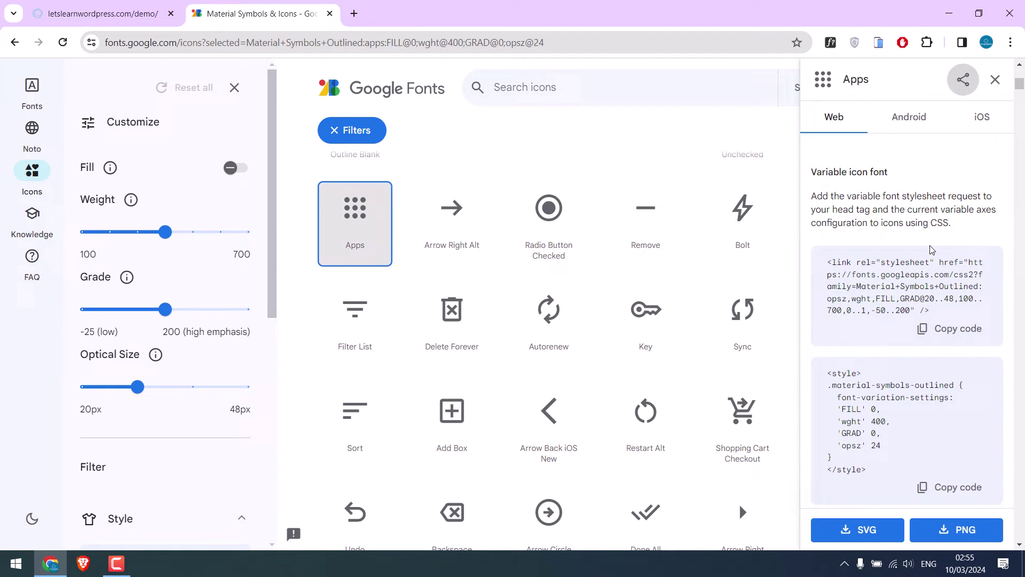
scroll(929, 396, "down", 1)
scroll(920, 390, "down", 1)
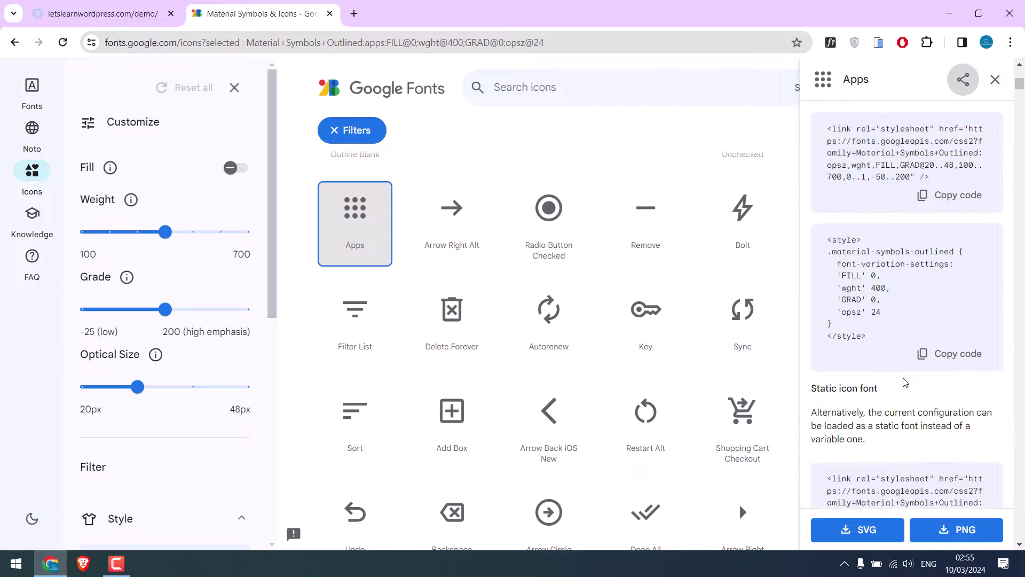
scroll(910, 384, "down", 1)
scroll(903, 383, "down", 2)
scroll(903, 383, "down", 1)
scroll(903, 382, "up", 2)
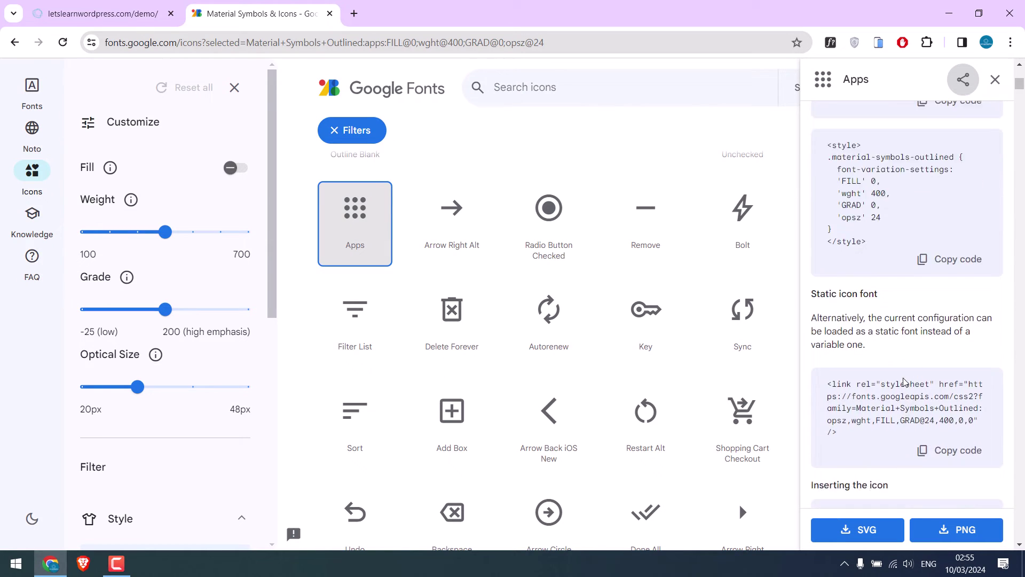
scroll(904, 384, "up", 3)
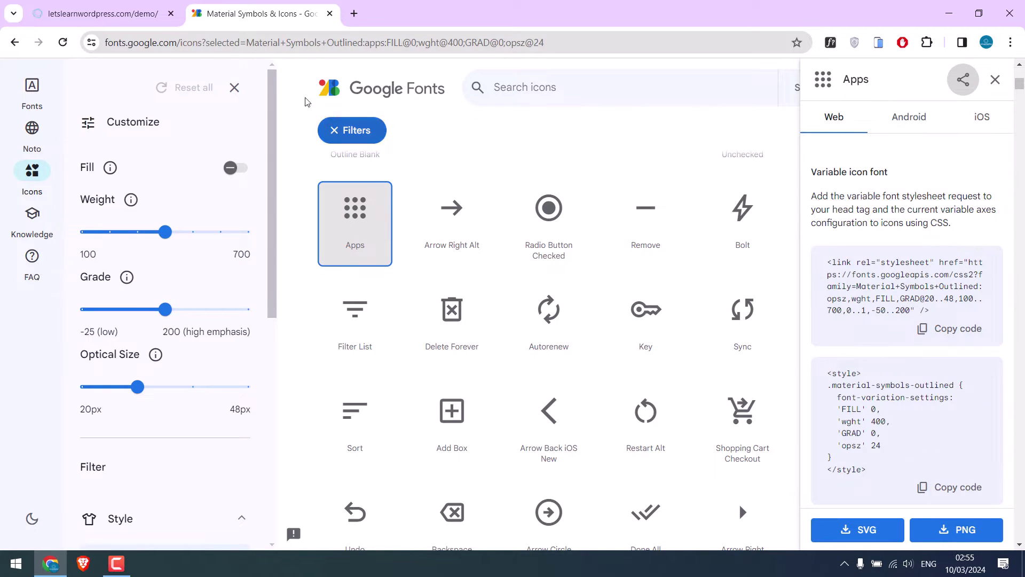
Step: Log into the demo site's admin through its wp-admin address and return to the dashboard
left_click(102, 13)
left_click(291, 44)
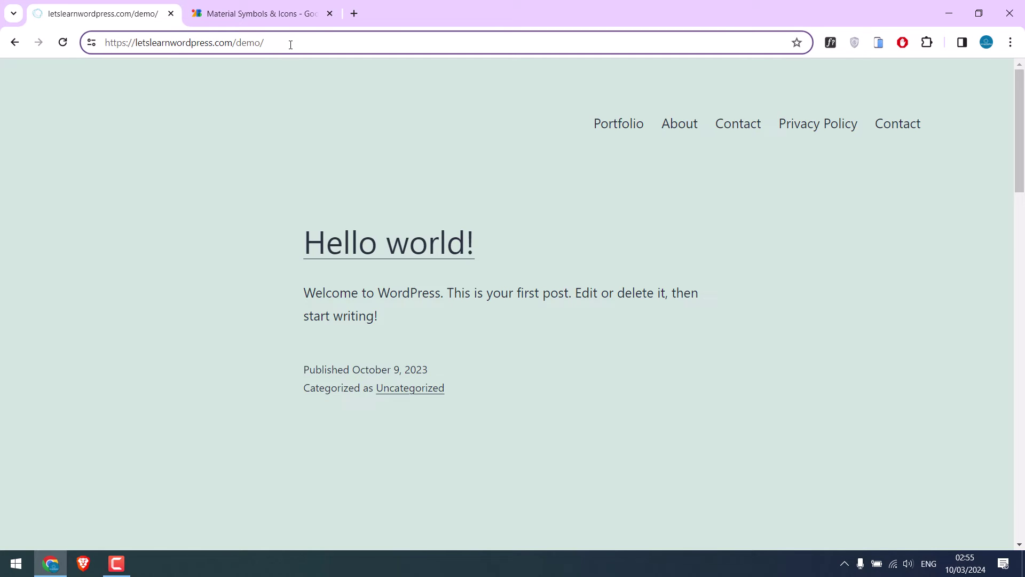
type("wp-admin")
key("Return")
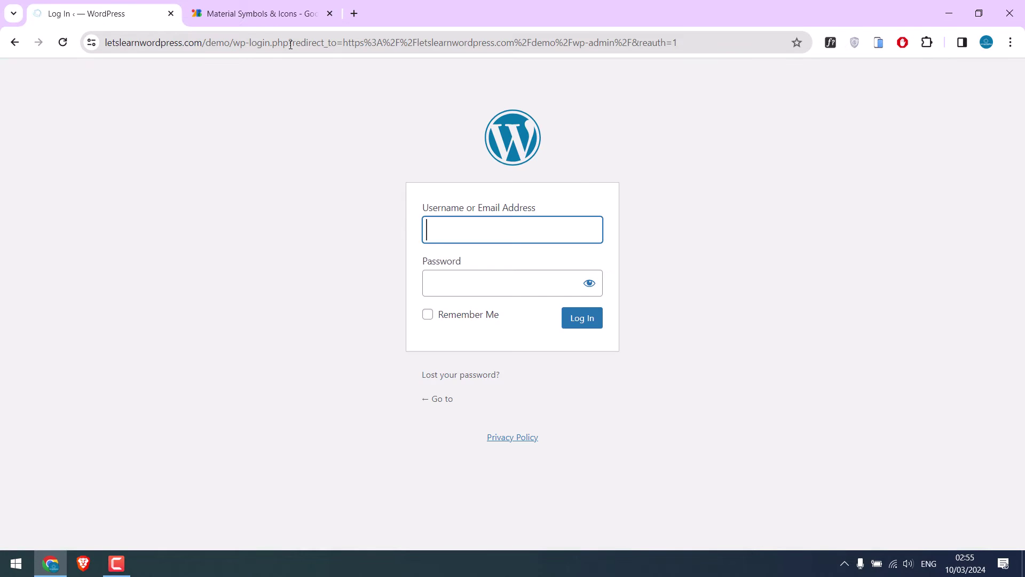
type("demo")
key("Tab")
type("xxxxxxxxxxxxxxx")
key("Return")
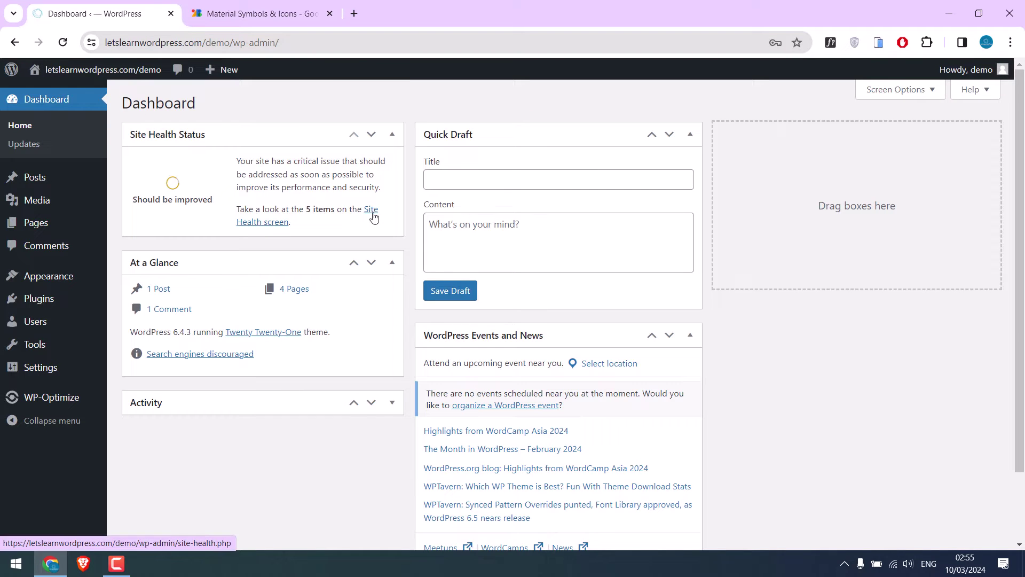
left_click(277, 6)
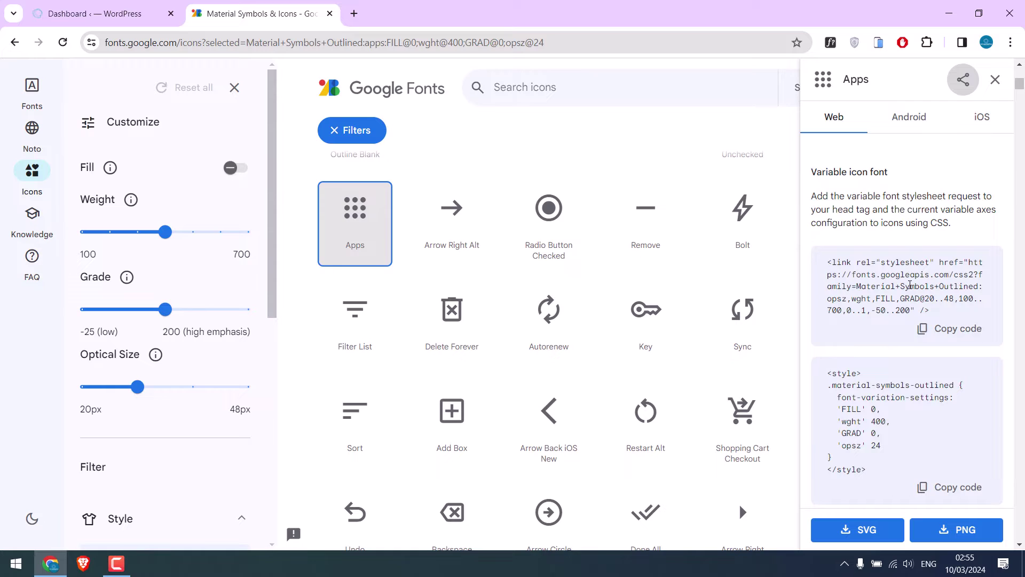
left_click(139, 10)
mouse_move(49, 276)
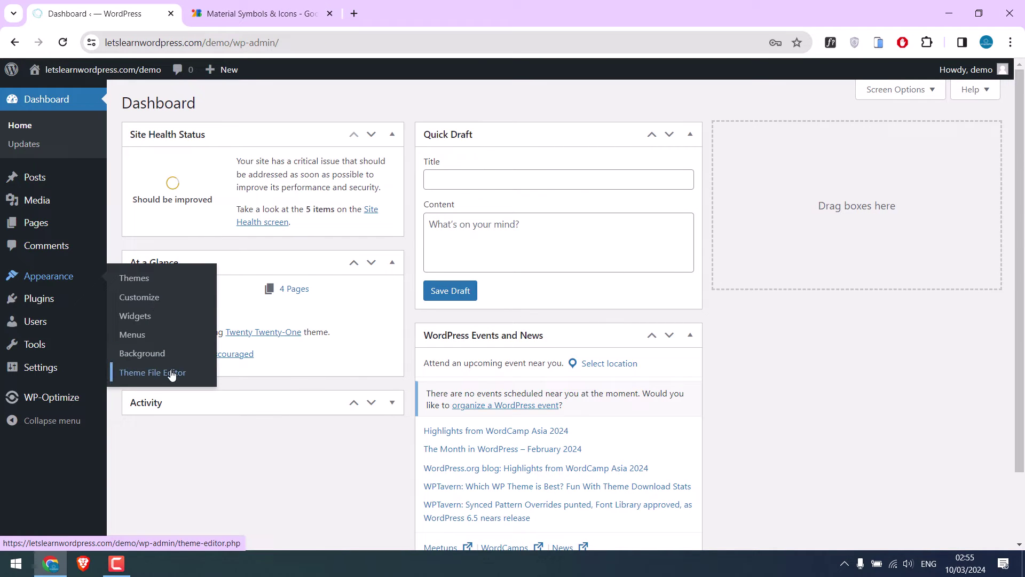
Step: Open Twenty Twenty-One functions.php and the 'Adding Google icons' notes, selecting the fonts.googleapis URL
left_click(169, 374)
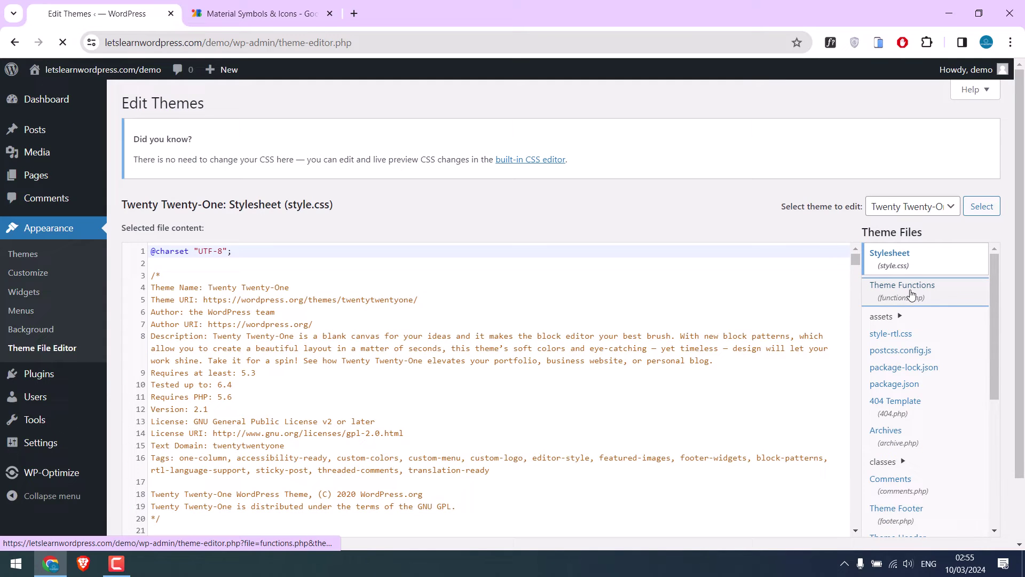
left_click(910, 294)
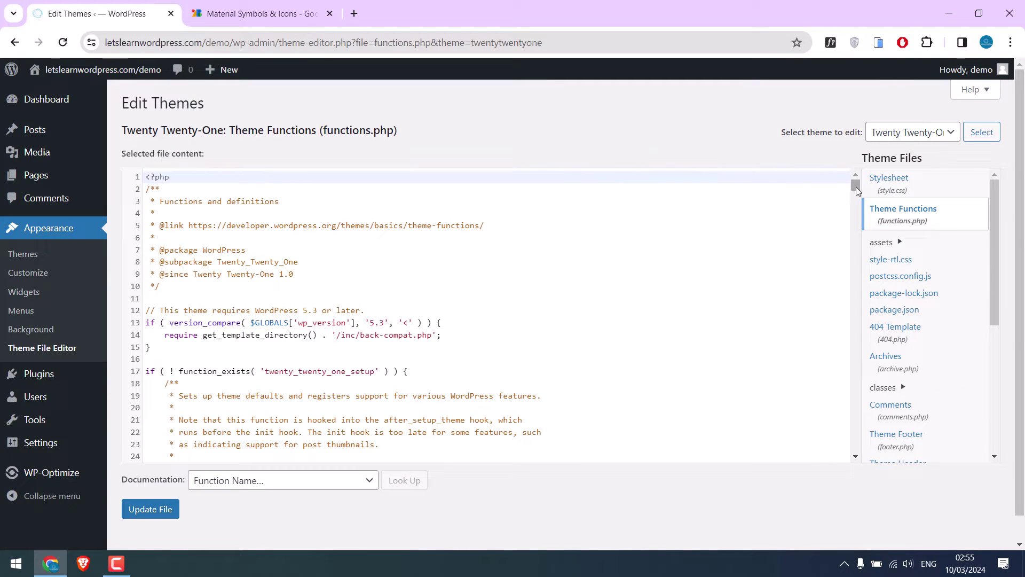
left_click_drag(857, 191, 855, 447)
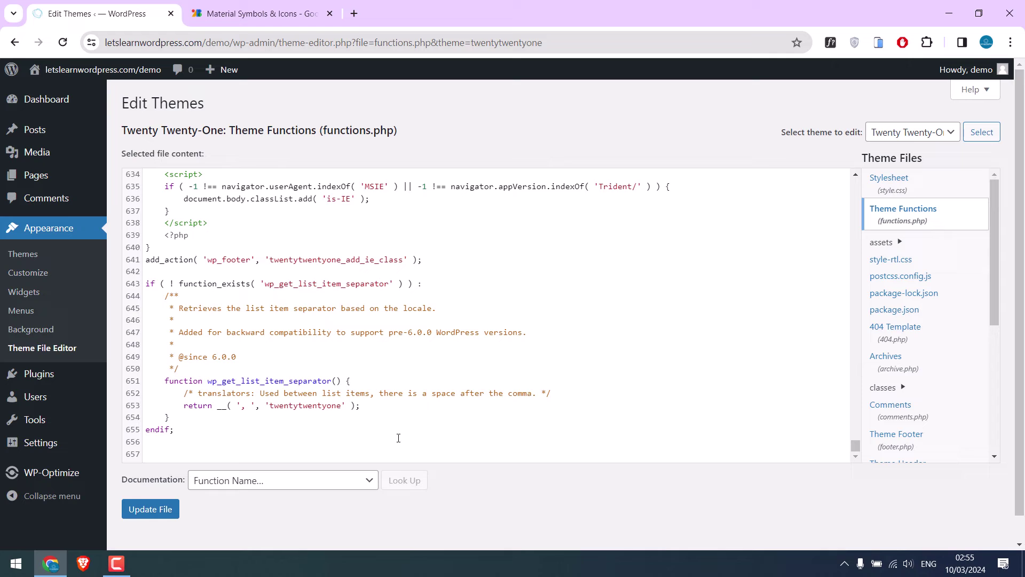
left_click(51, 563)
double_click(22, 366)
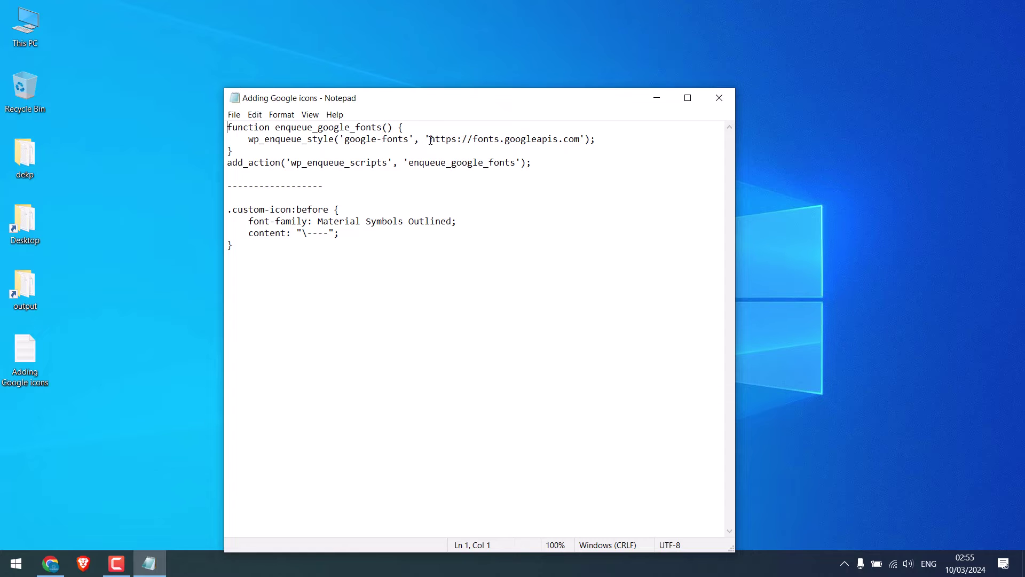
left_click_drag(430, 138, 586, 142)
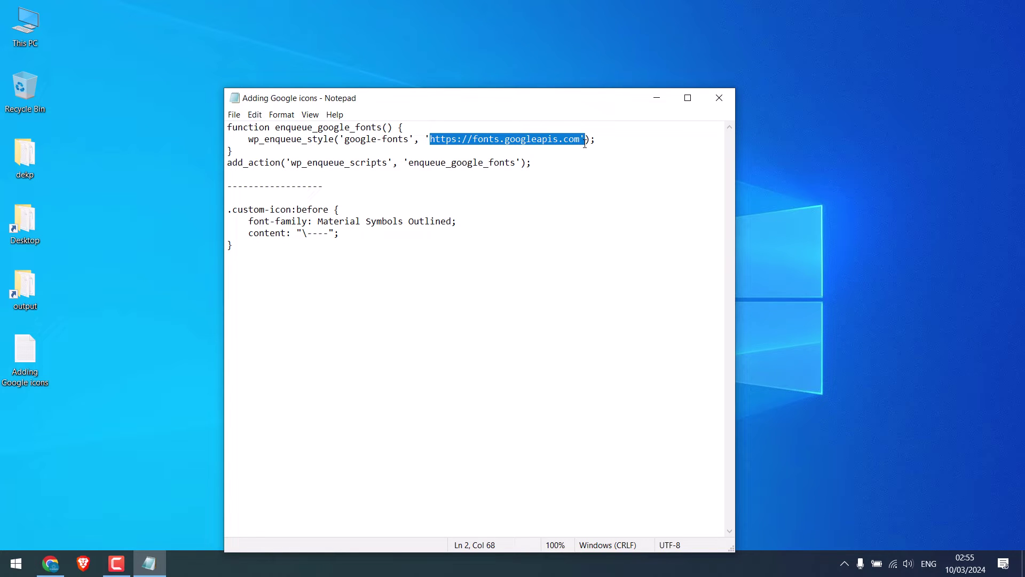
Step: Replace the notes' enqueue URL with the Material Symbols Outlined stylesheet URL
left_click(51, 563)
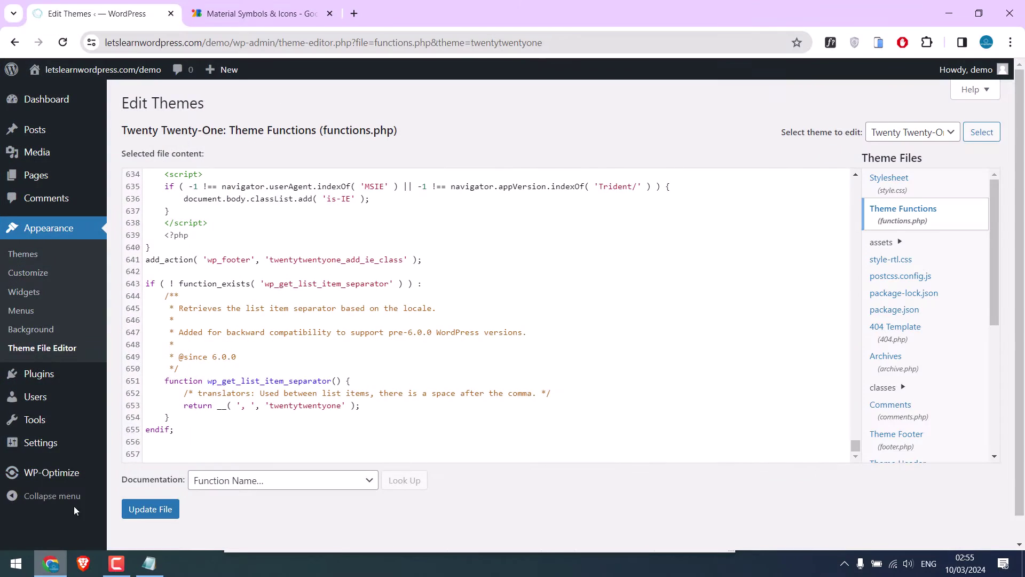
left_click(257, 13)
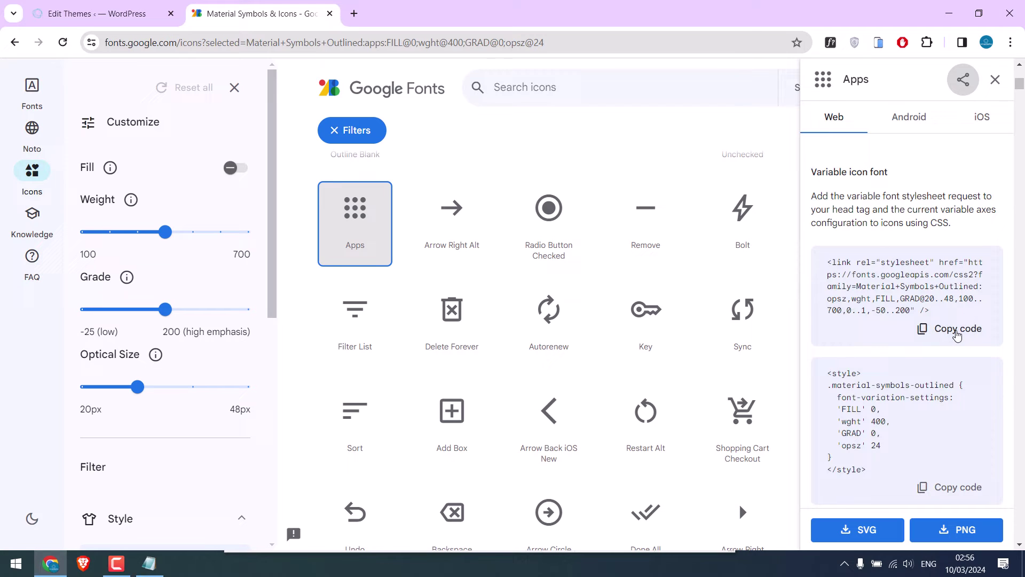
left_click(929, 329)
left_click(149, 563)
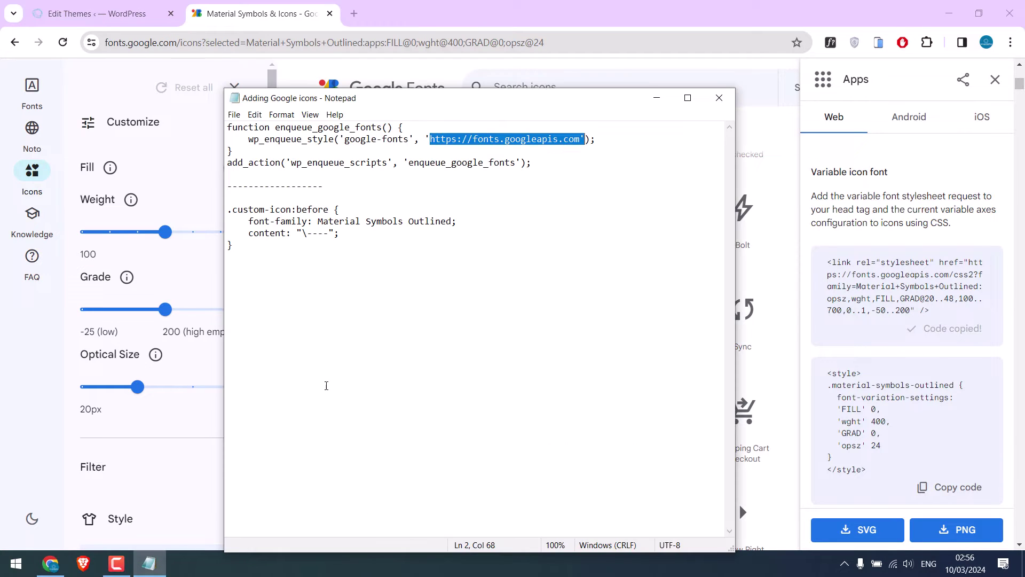
left_click(327, 384)
key("ctrl+v")
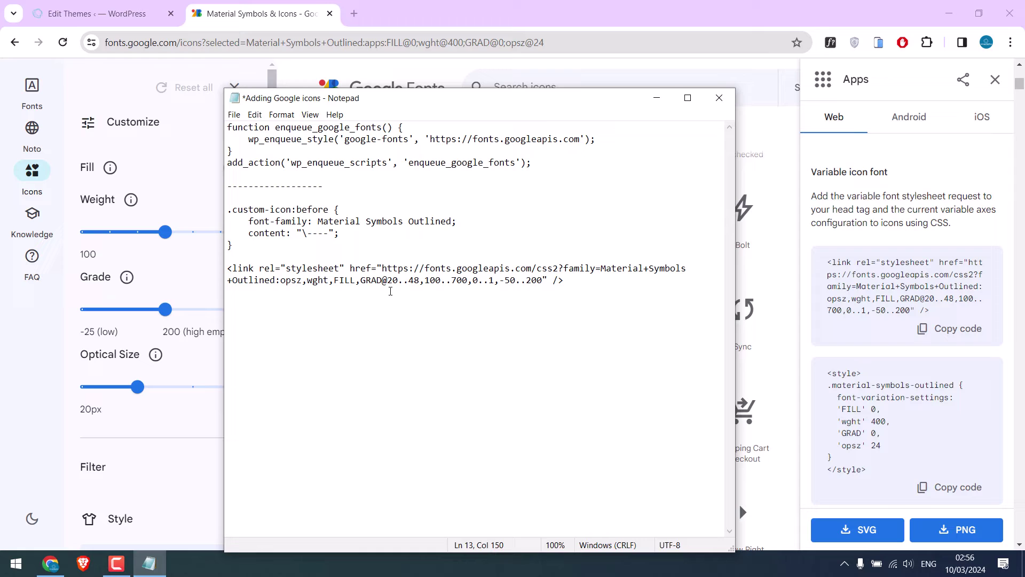
left_click_drag(381, 268, 543, 280)
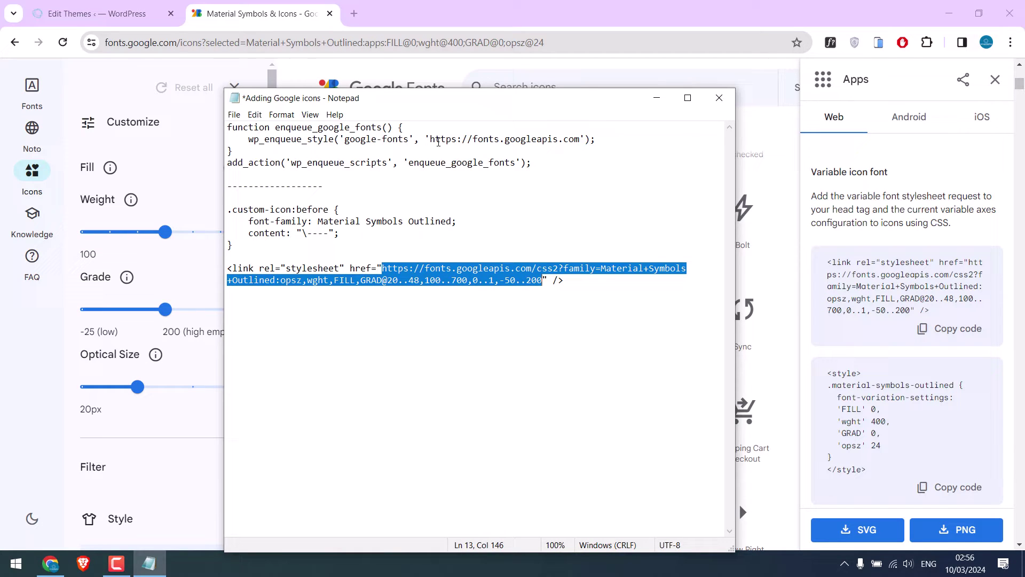
left_click_drag(432, 139, 581, 140)
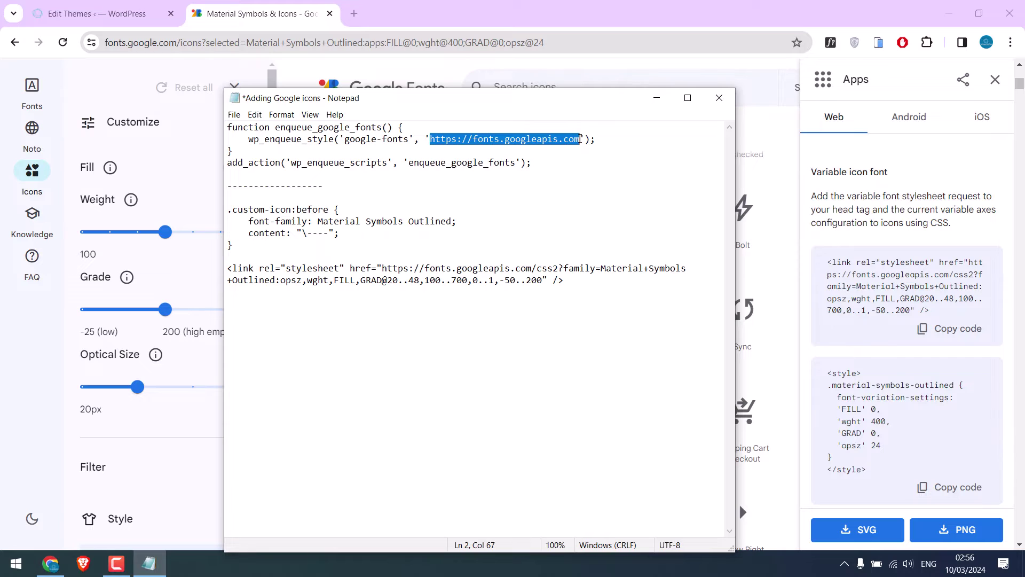
key("ctrl+v")
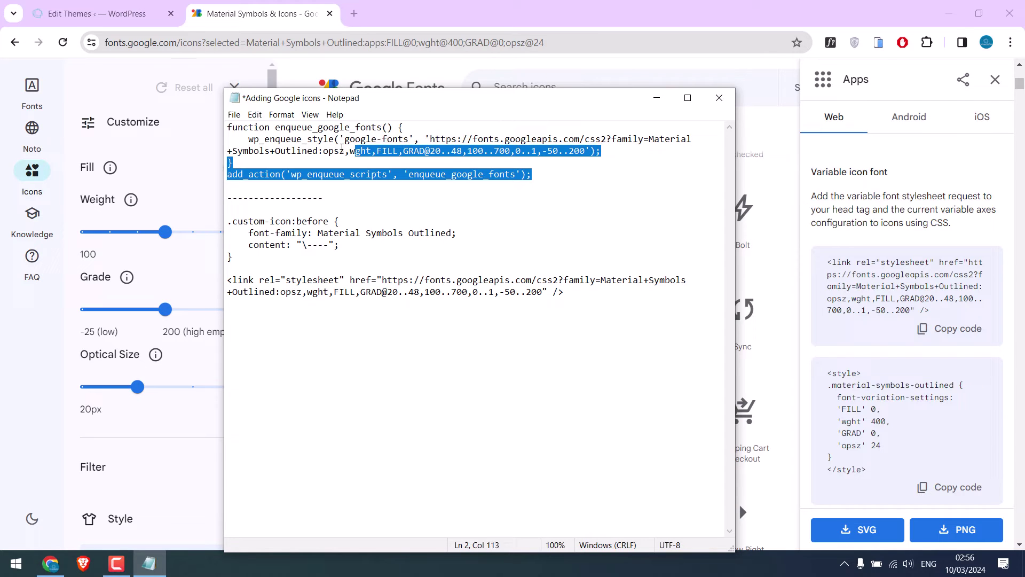
Step: Append the enqueue function to the end of functions.php and save the file
left_click_drag(539, 171, 228, 127)
right_click(285, 146)
left_click(298, 185)
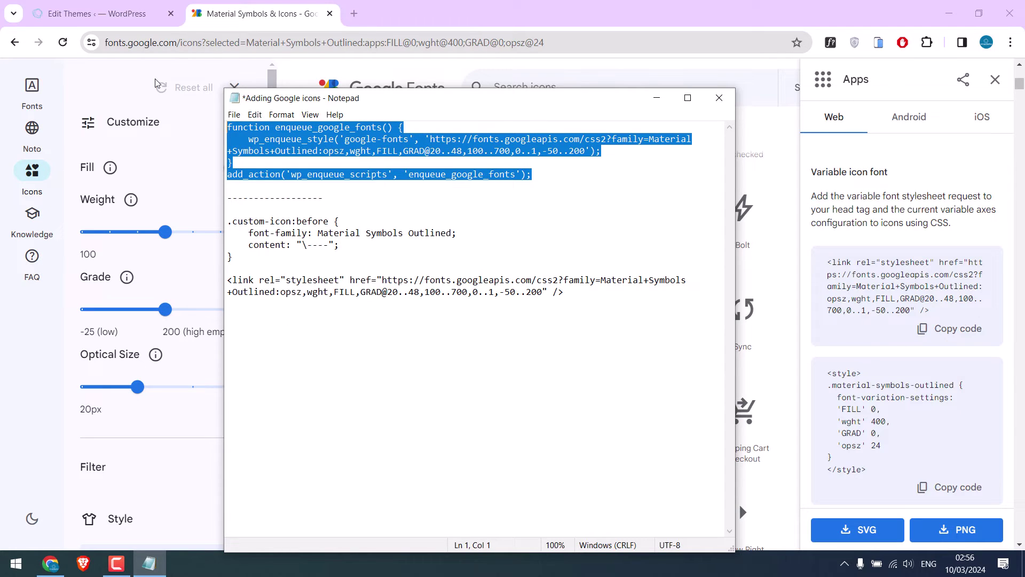
left_click(97, 12)
left_click(170, 444)
key("Return")
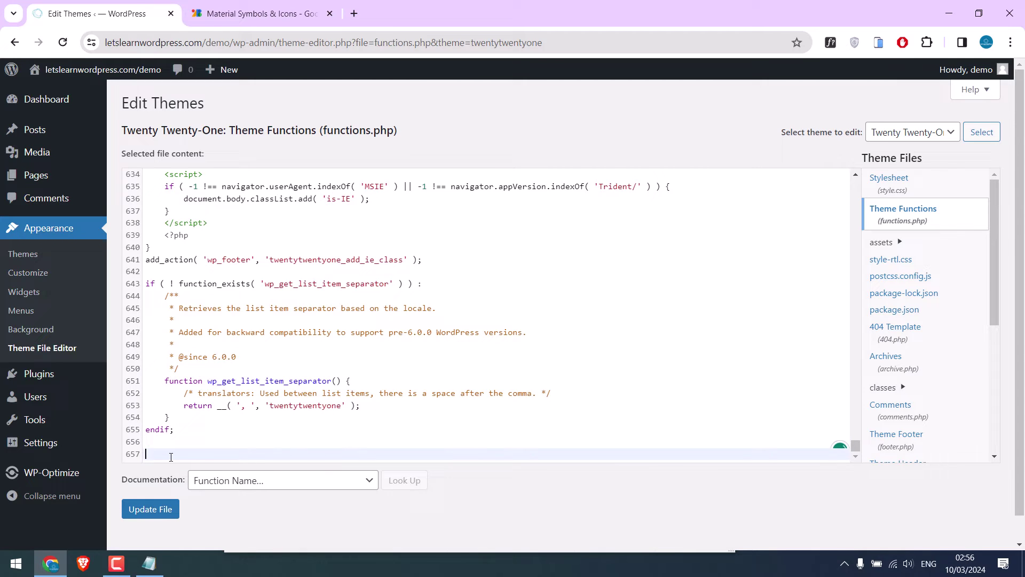
key("ctrl+v")
left_click(148, 510)
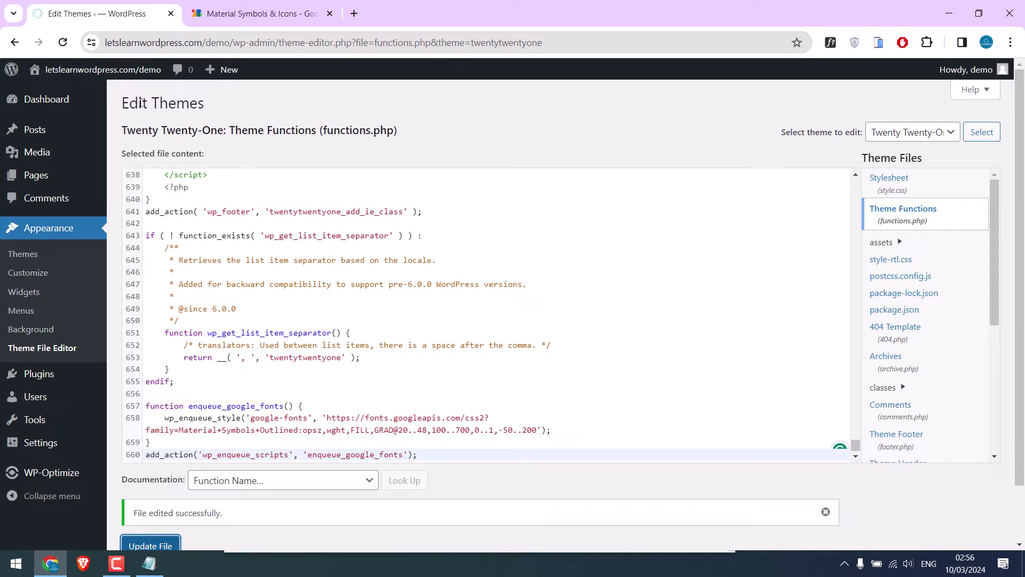
Step: Open the live site in a new tab and view its page source
mouse_move(102, 70)
right_click(60, 93)
left_click(88, 106)
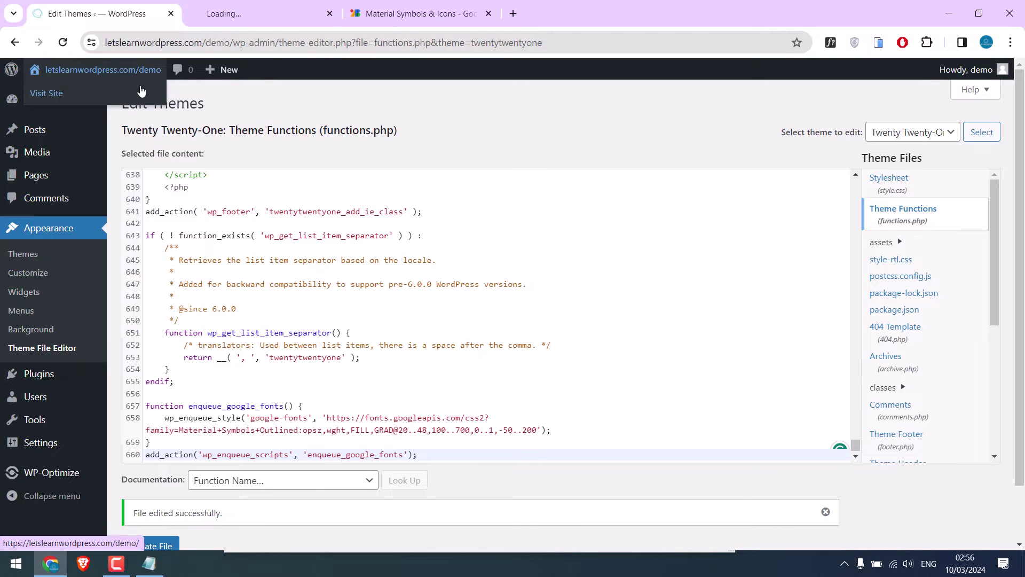
left_click(257, 14)
right_click(248, 138)
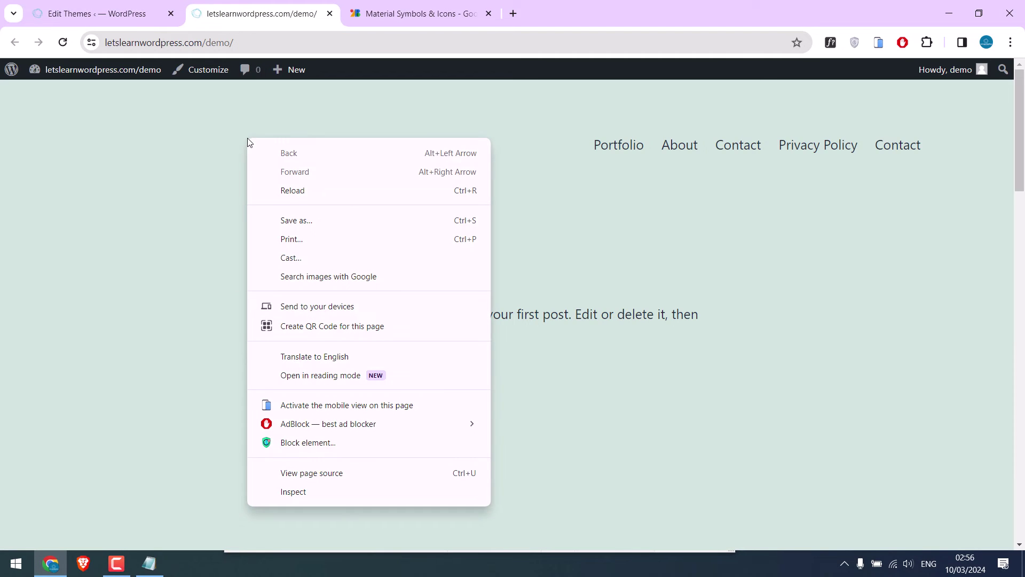
left_click(348, 475)
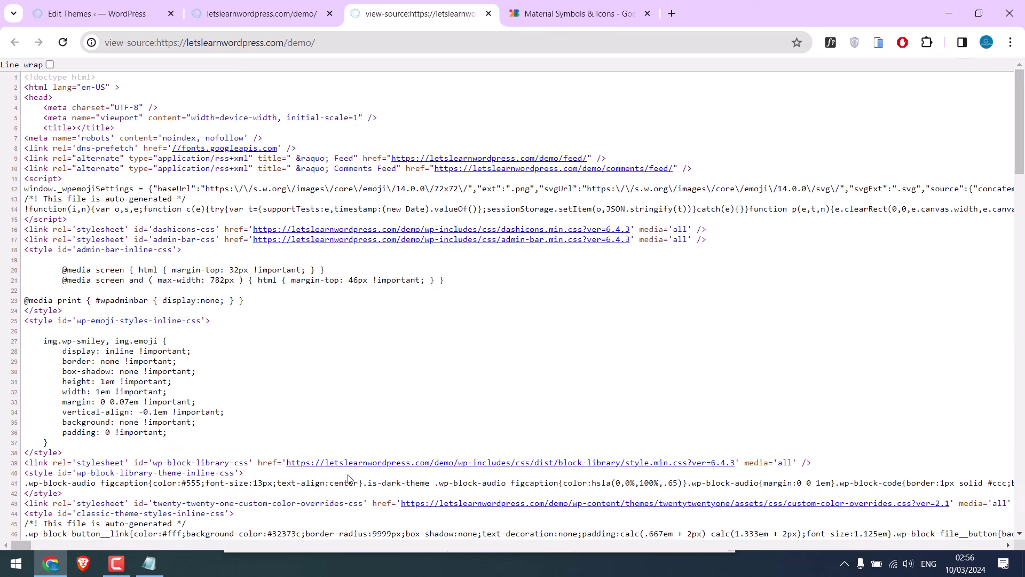
key("ctrl+f")
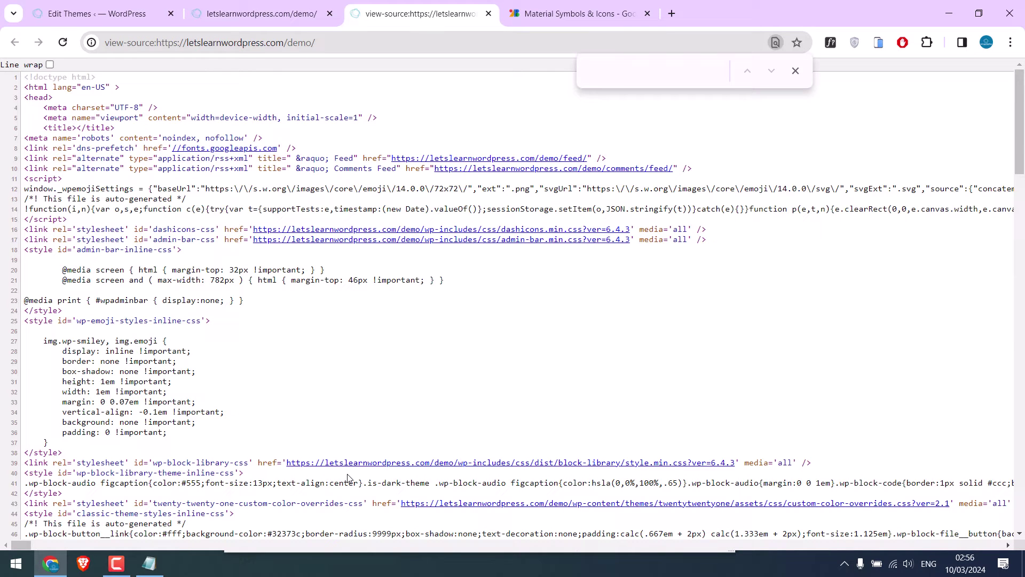
Step: Find fonts.googleapis in the source and open the Material Symbols stylesheet link
left_click(149, 563)
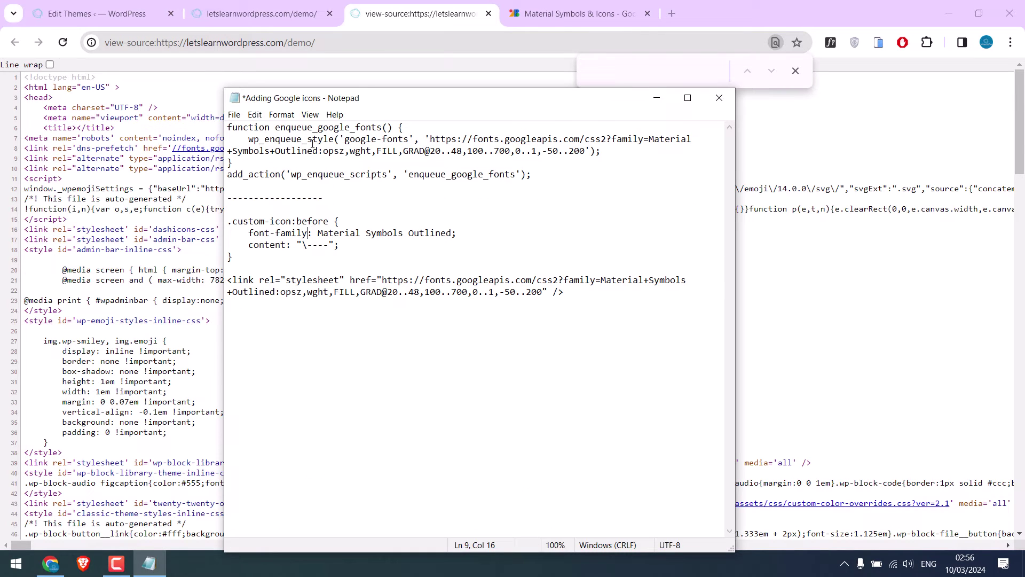
left_click_drag(473, 140, 559, 140)
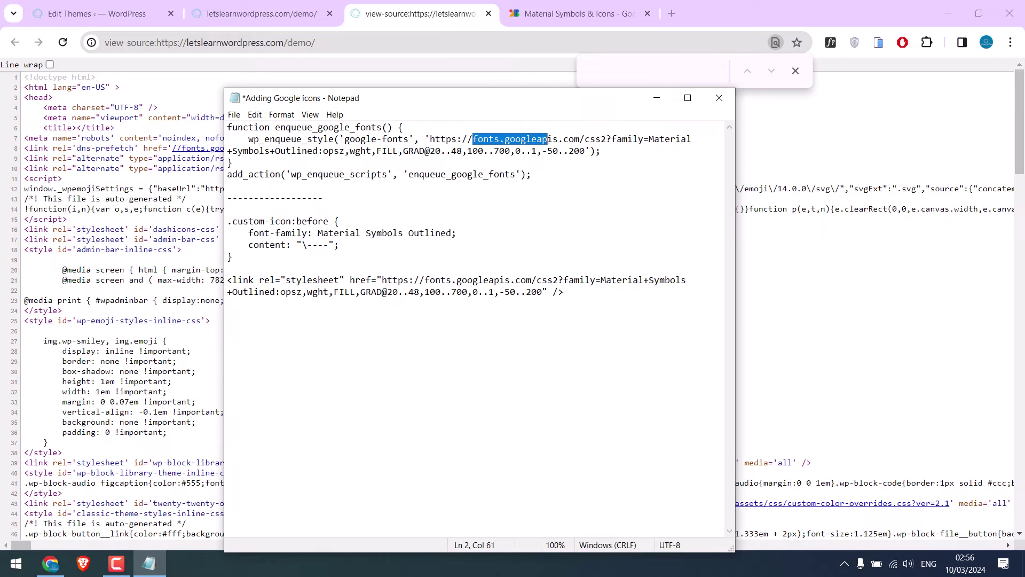
left_click(616, 81)
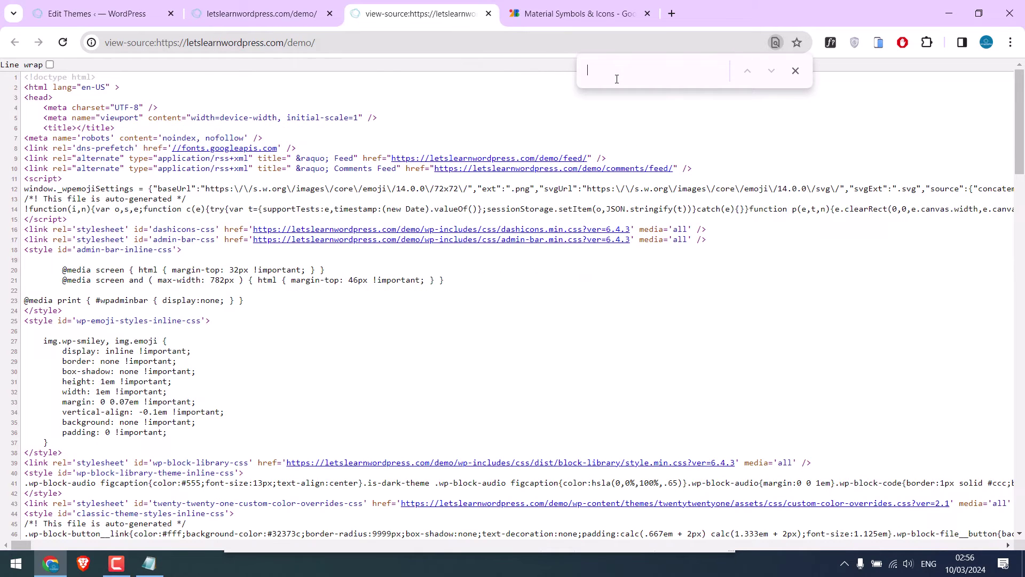
key("ctrl+v")
key("Return")
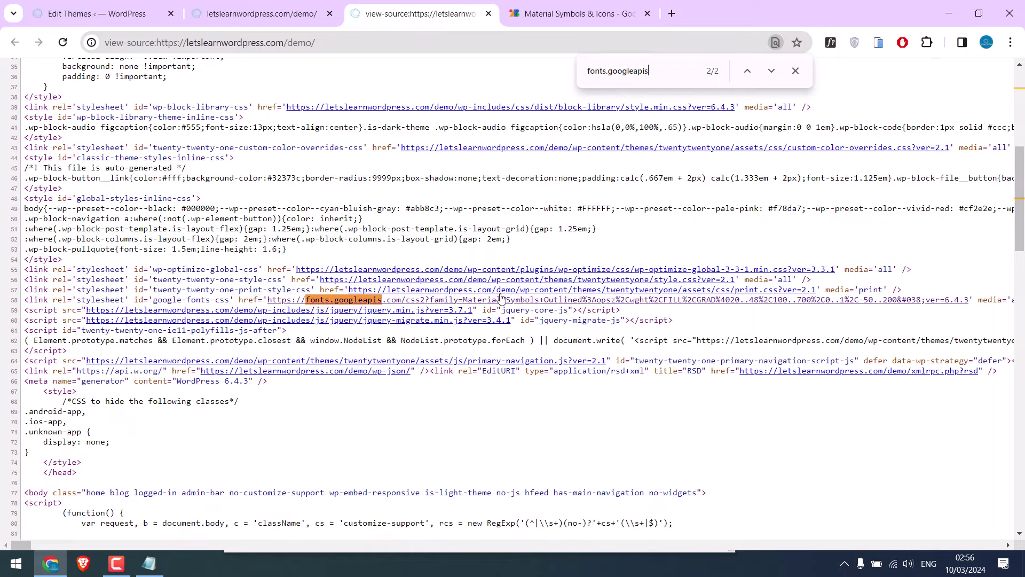
left_click(544, 301)
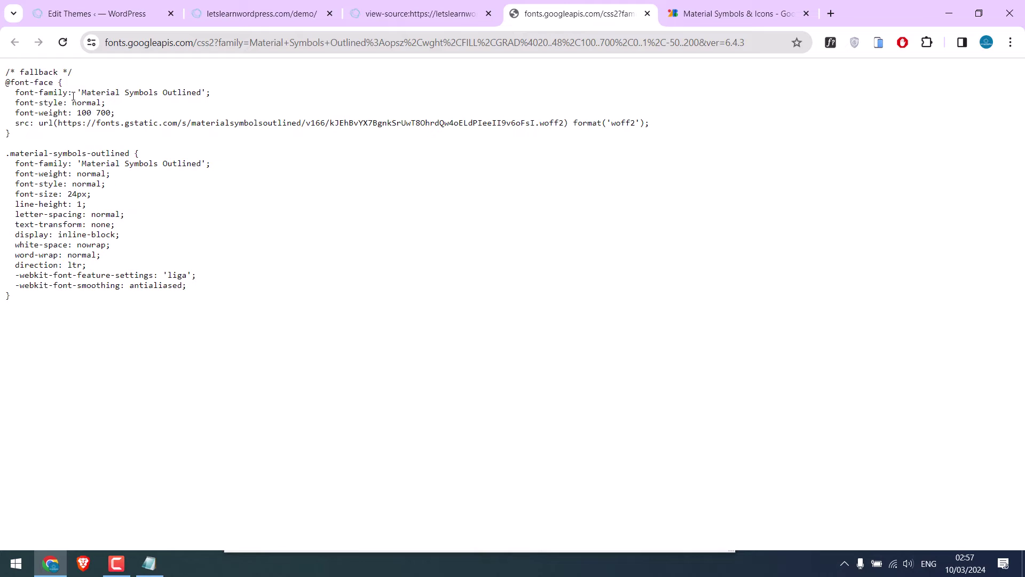
Step: Close the page source and live site tabs
left_click(469, 24)
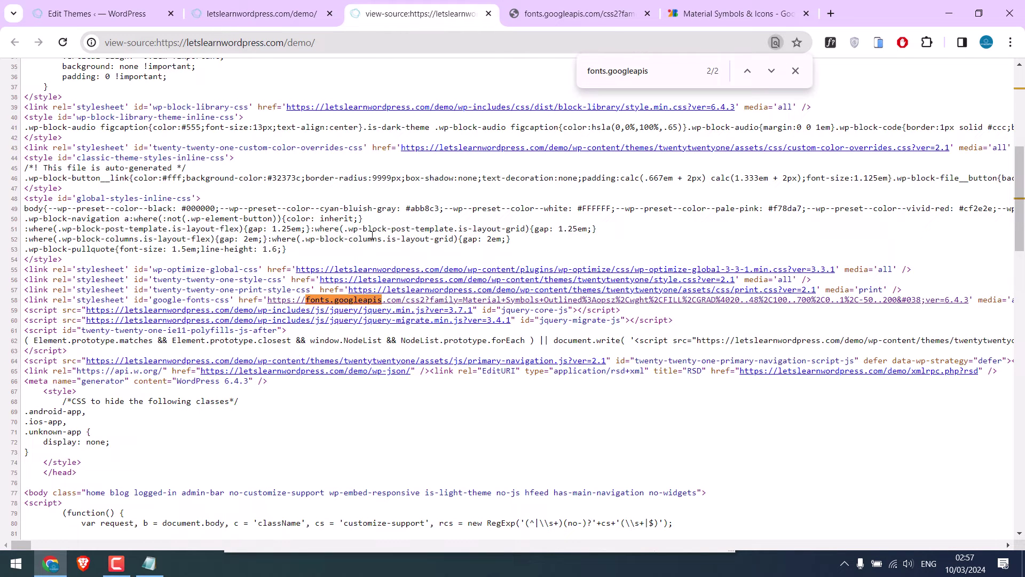
left_click(488, 13)
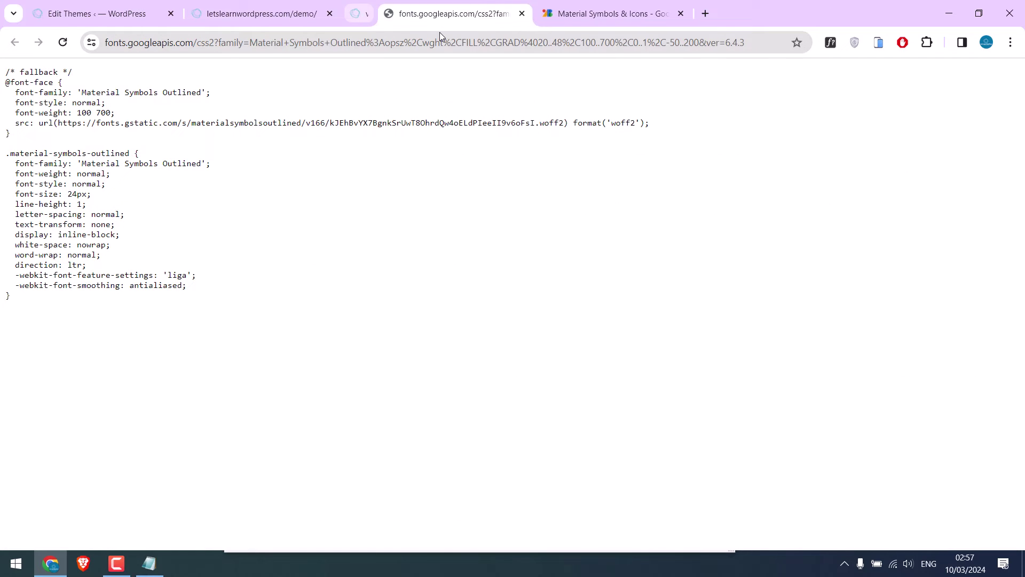
left_click(289, 14)
left_click(330, 14)
left_click(120, 14)
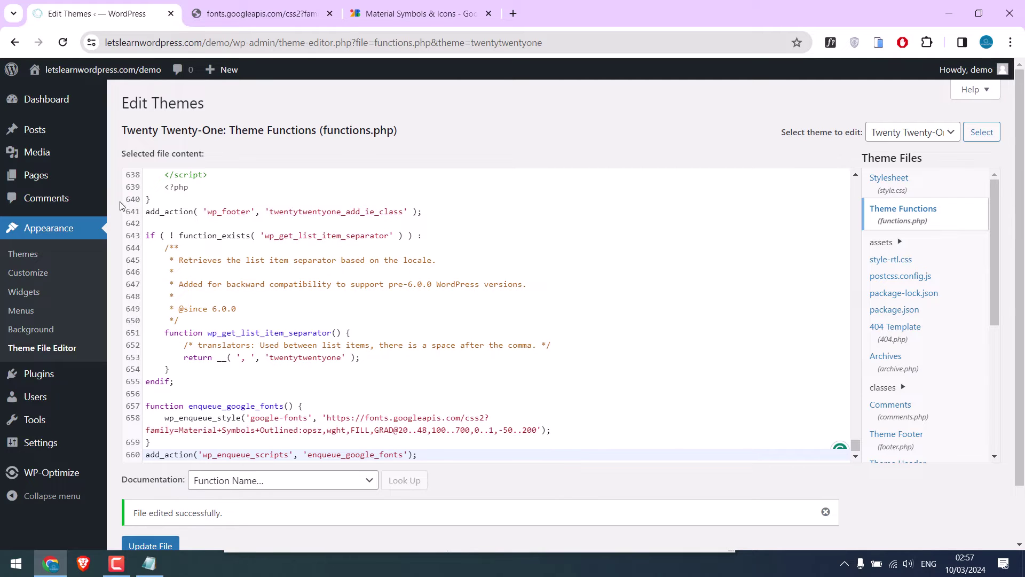
Step: Create 'icon page' with a Custom HTML block: <div class="custom-icon">This is your content</div>
mouse_move(35, 175)
left_click(159, 198)
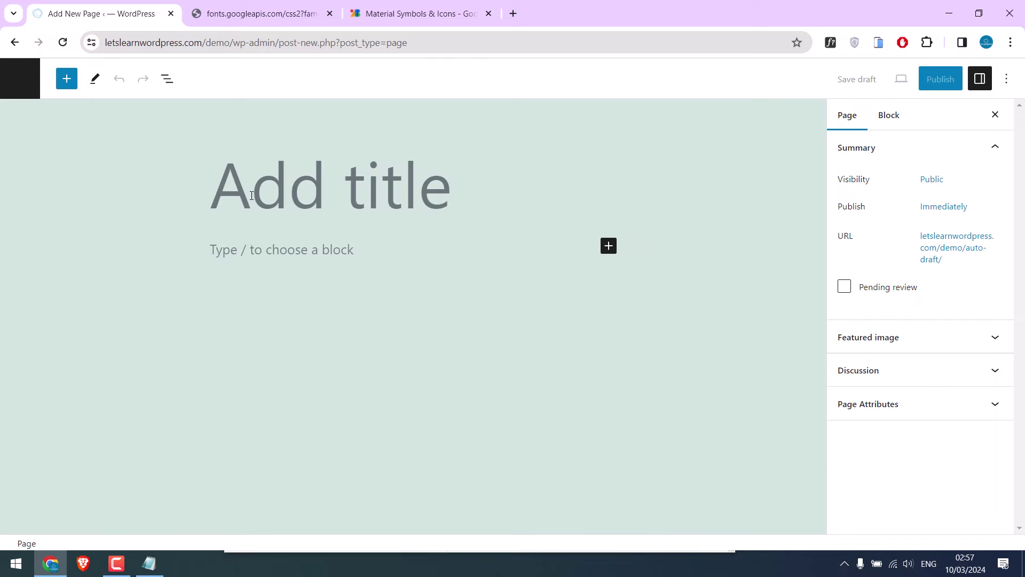
type("icon pge")
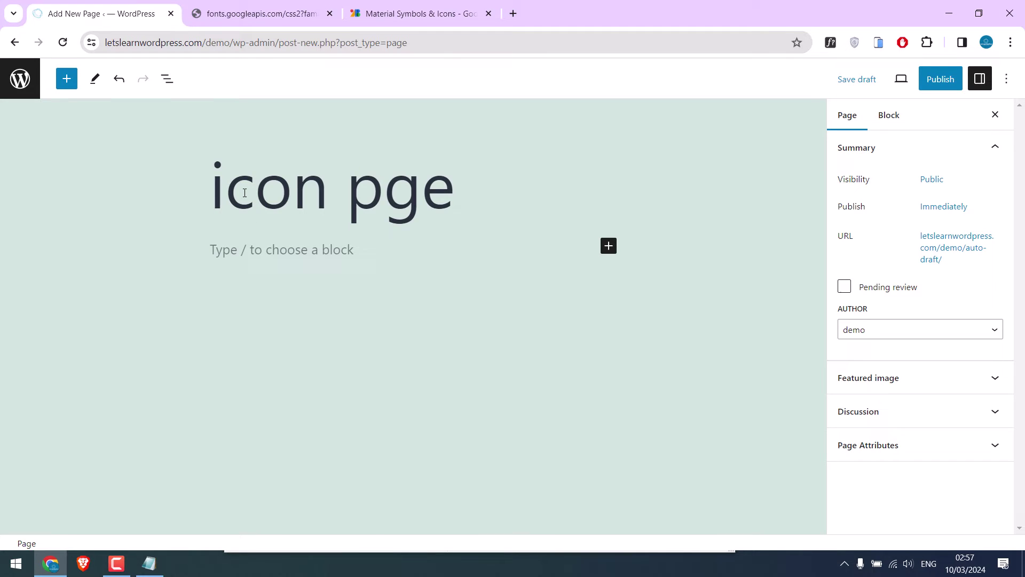
key("Left")
key("Left")
type("a")
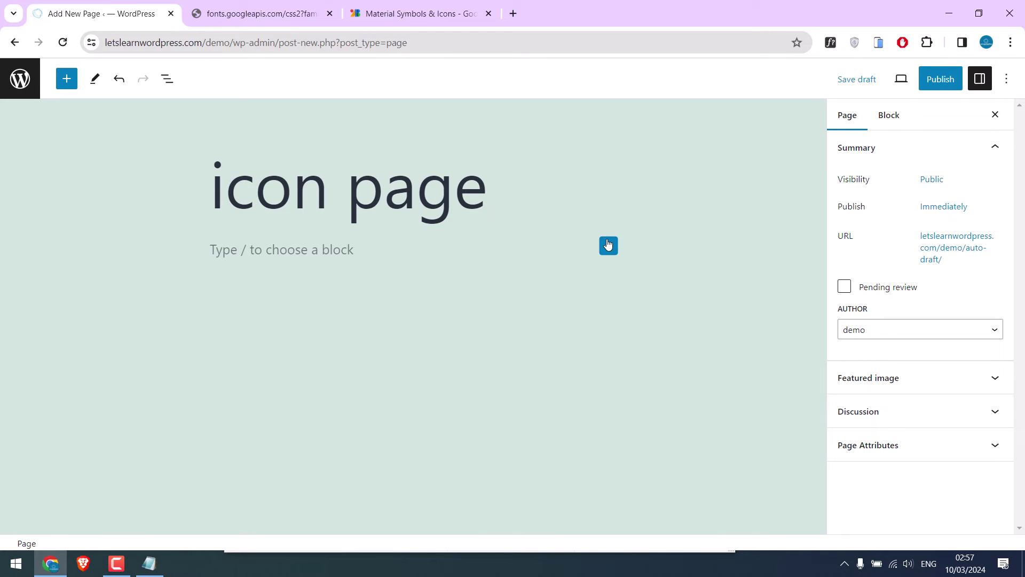
left_click(608, 246)
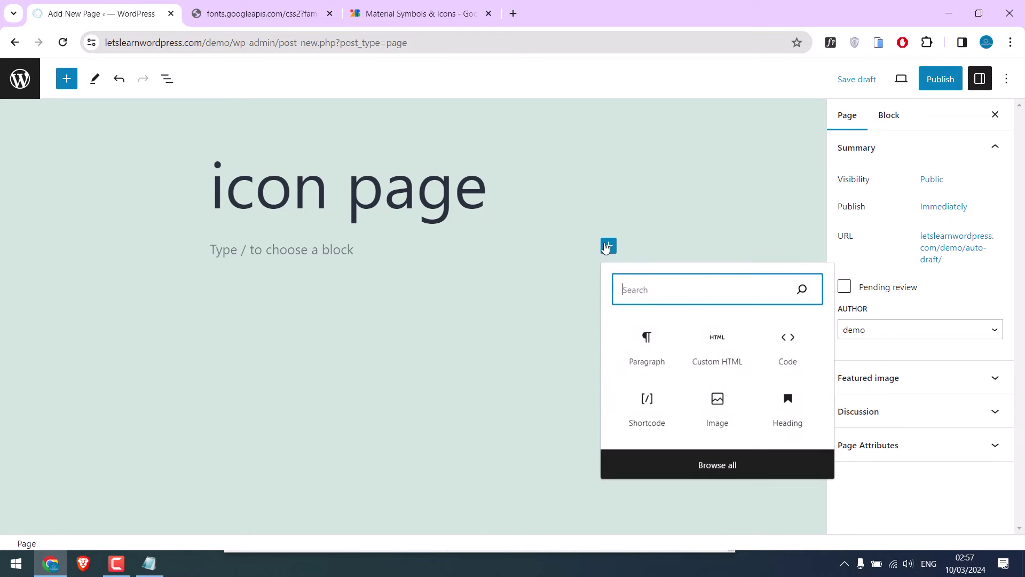
left_click(713, 355)
type("This")
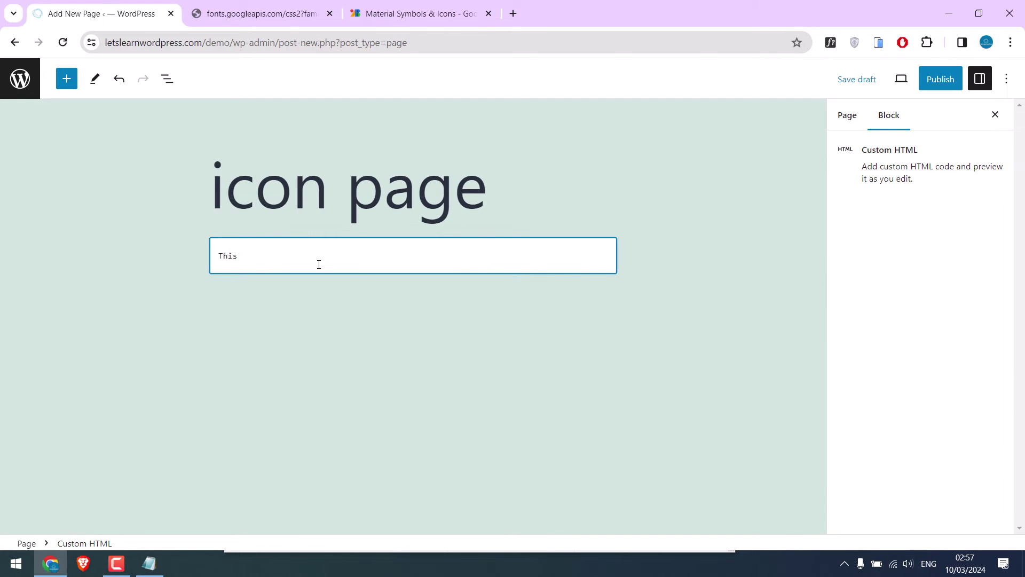
type(" is your content")
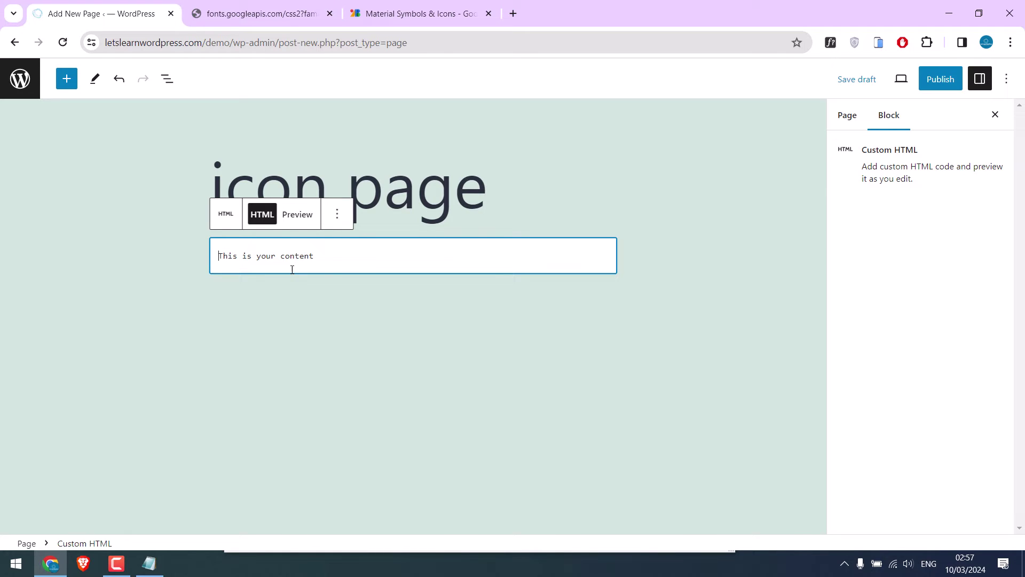
type("<div cl")
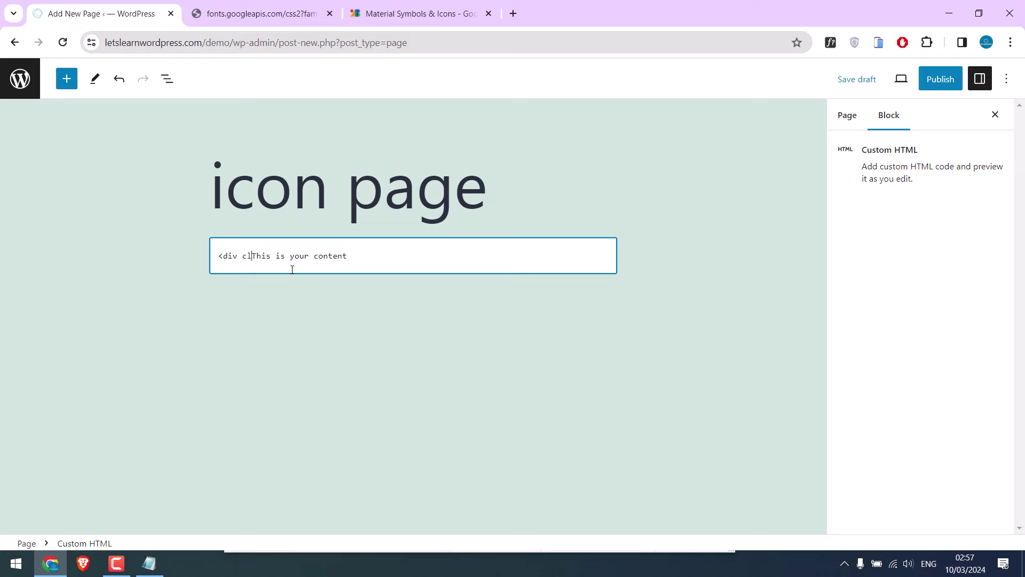
type("ass = \"")
type("\">")
key("Left")
key("Left")
type("custom-icon")
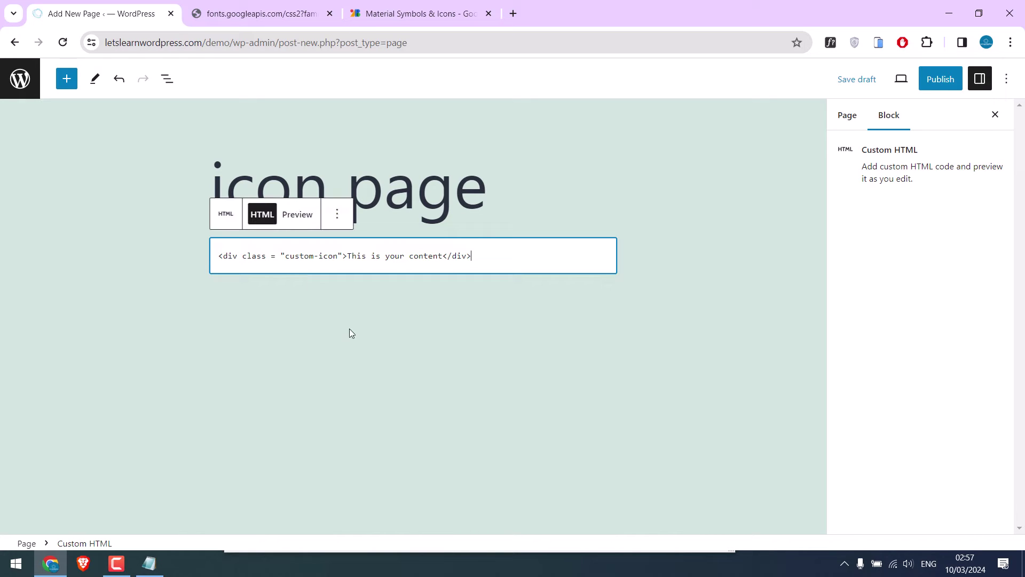
Step: Publish the icon page and view it live in a new tab
left_click(940, 78)
left_click(895, 80)
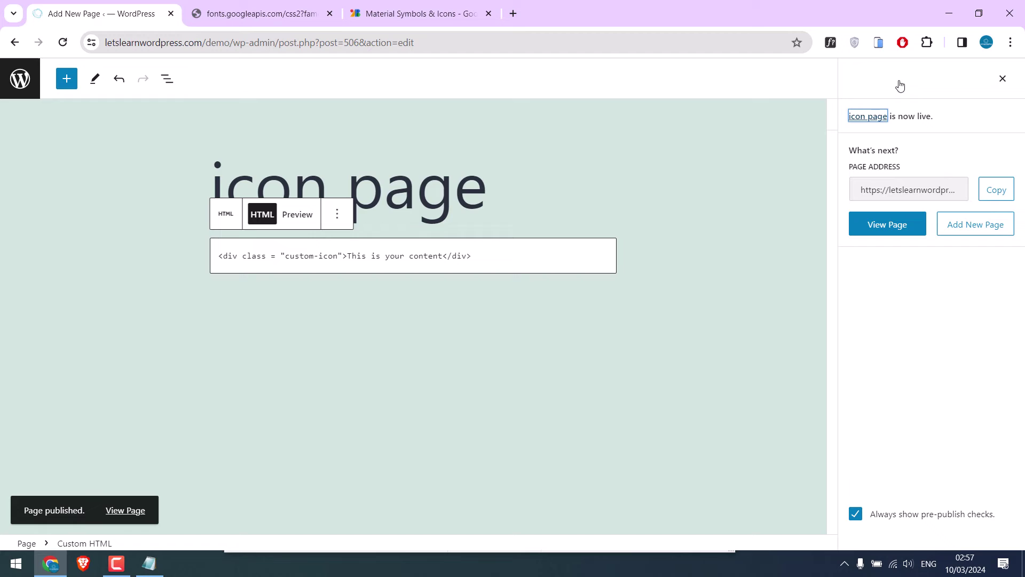
right_click(128, 510)
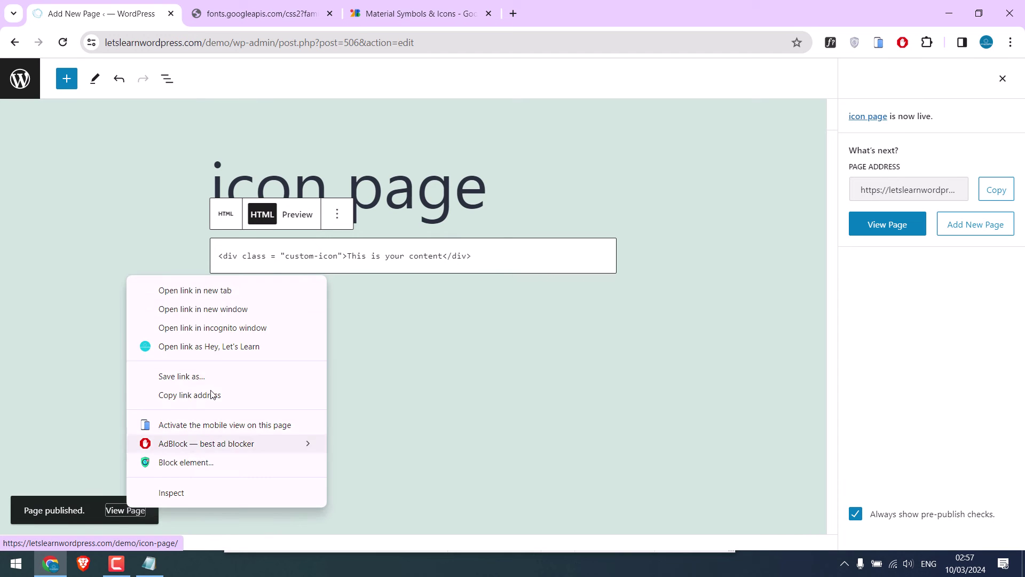
left_click(224, 291)
left_click(248, 14)
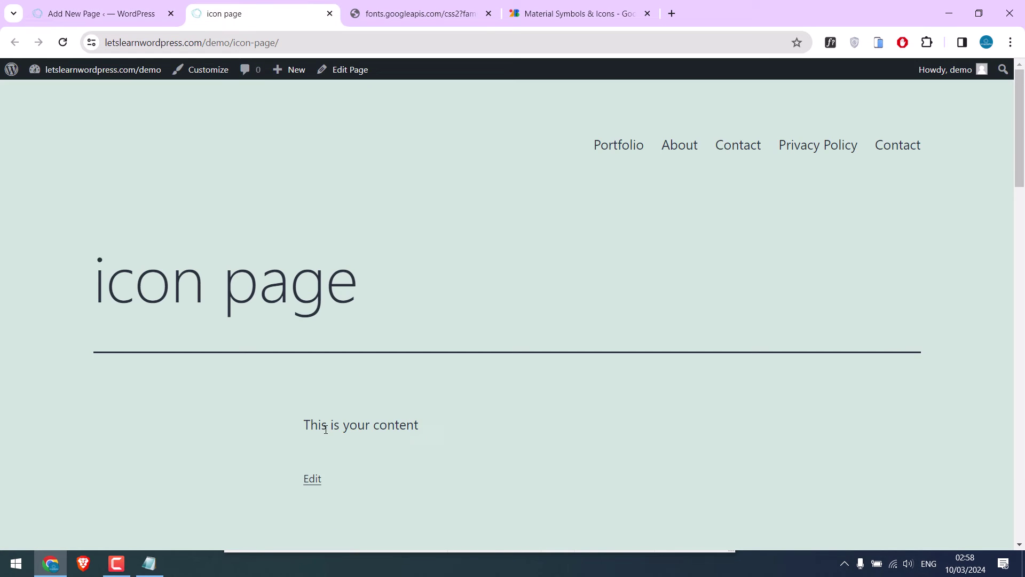
left_click_drag(311, 418, 453, 431)
left_click(460, 434)
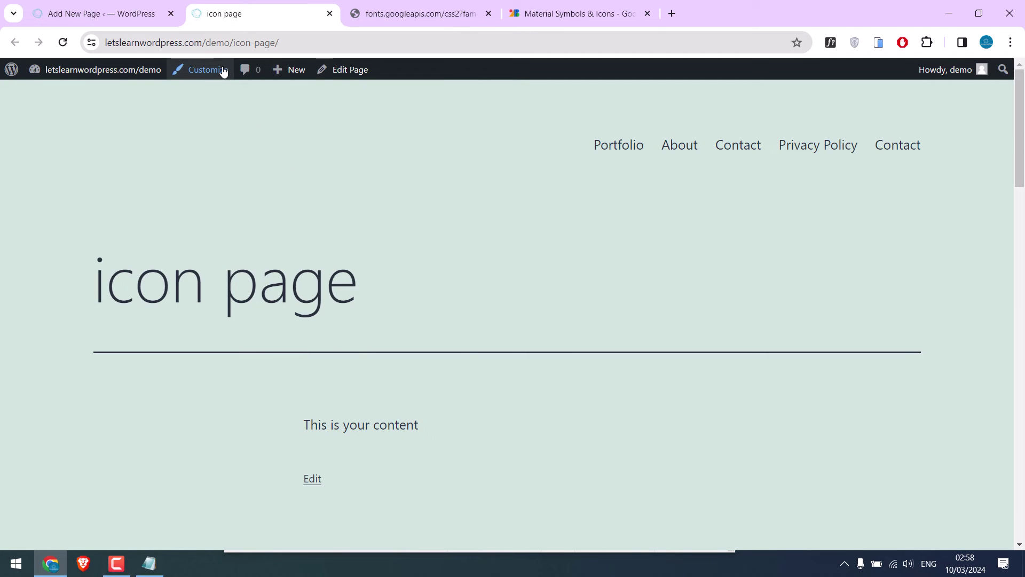
Step: Open the Customizer's Additional CSS editor and hide its help notes
left_click(207, 70)
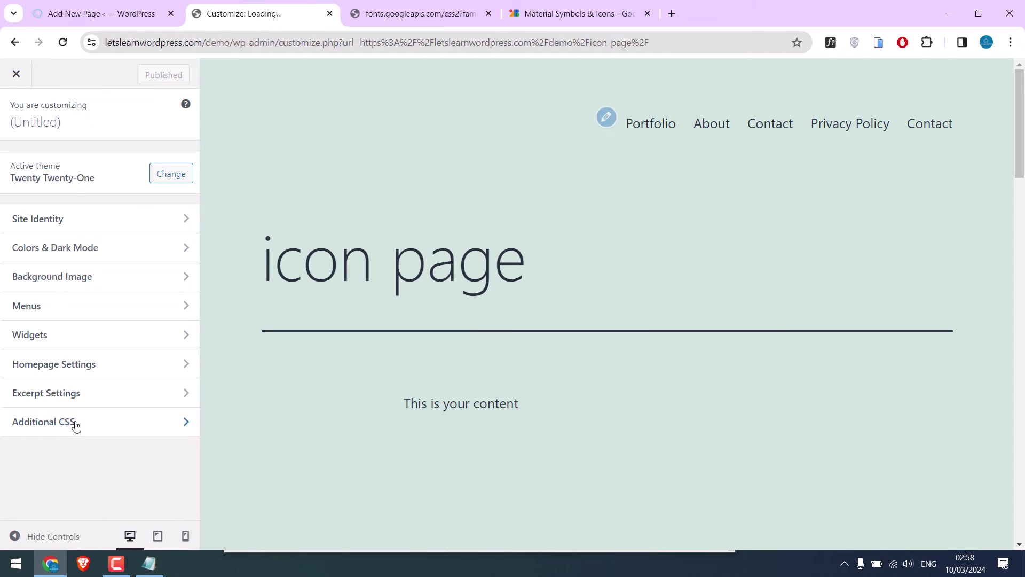
left_click(76, 425)
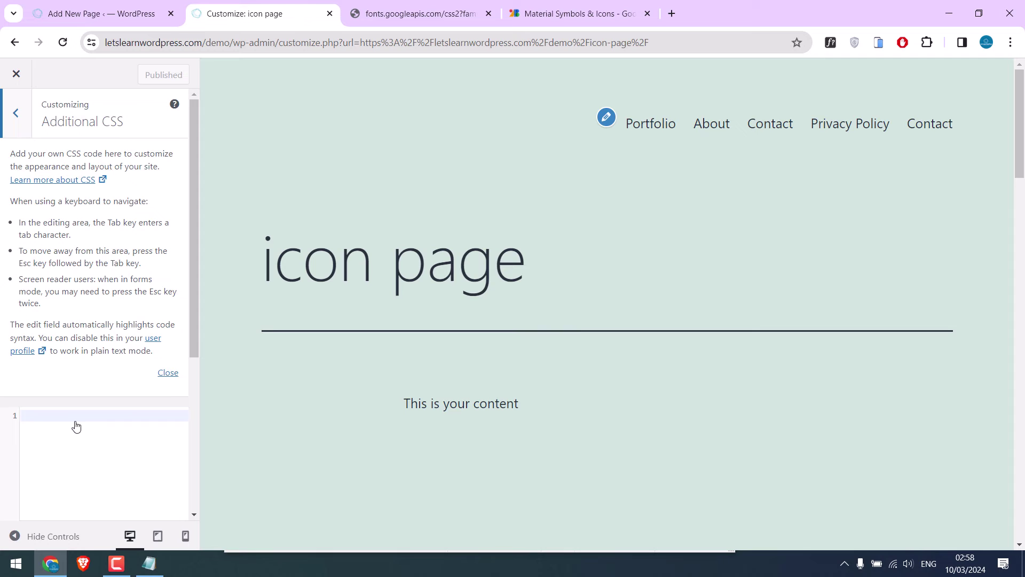
left_click(168, 372)
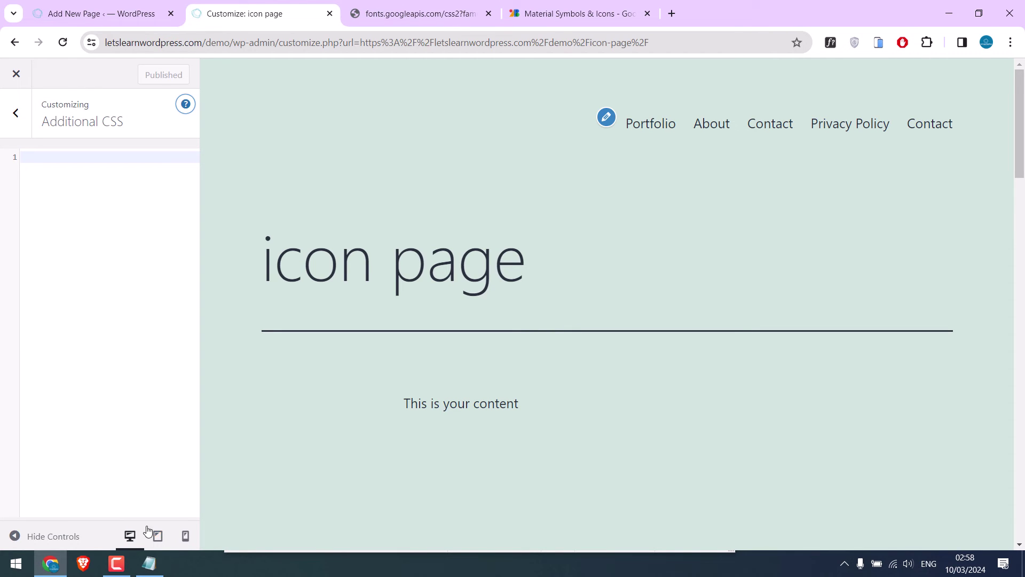
Step: Paste the notes' .custom-icon:before rule and confirm the class name in the page editor
left_click(148, 563)
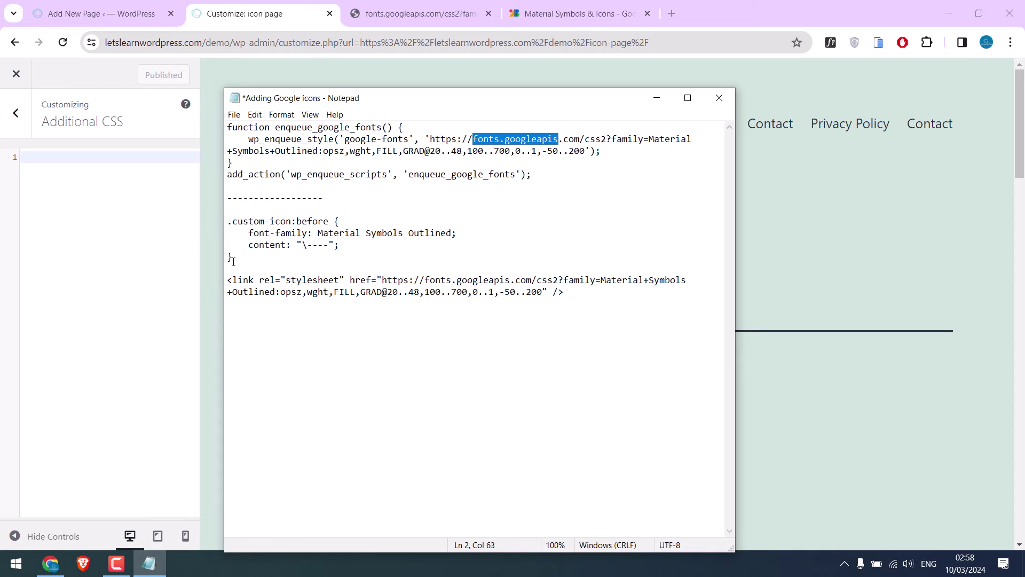
left_click_drag(233, 257, 237, 221)
right_click(233, 225)
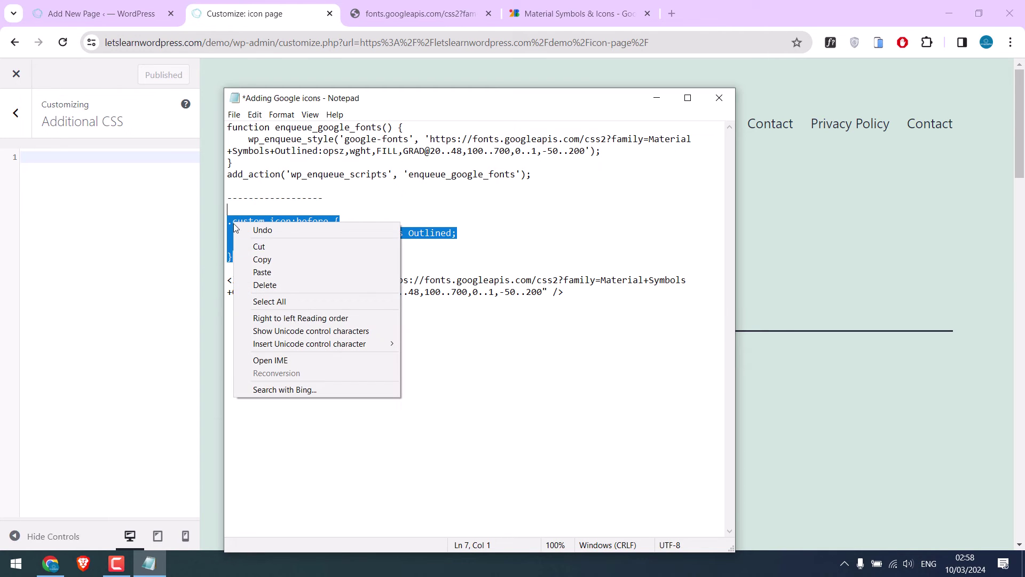
left_click(249, 258)
left_click(80, 165)
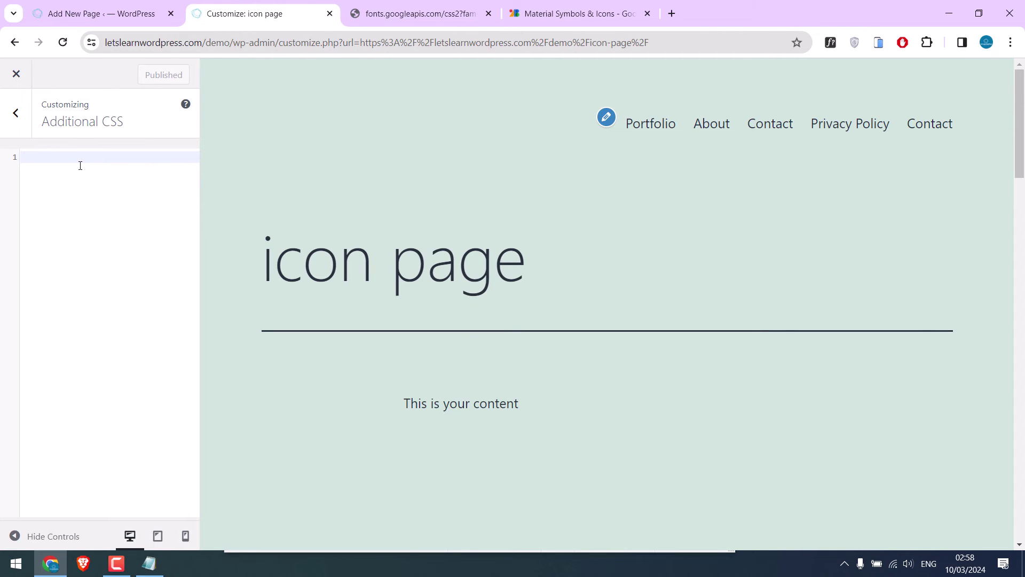
key("ctrl+v")
left_click_drag(26, 169, 81, 168)
left_click(87, 14)
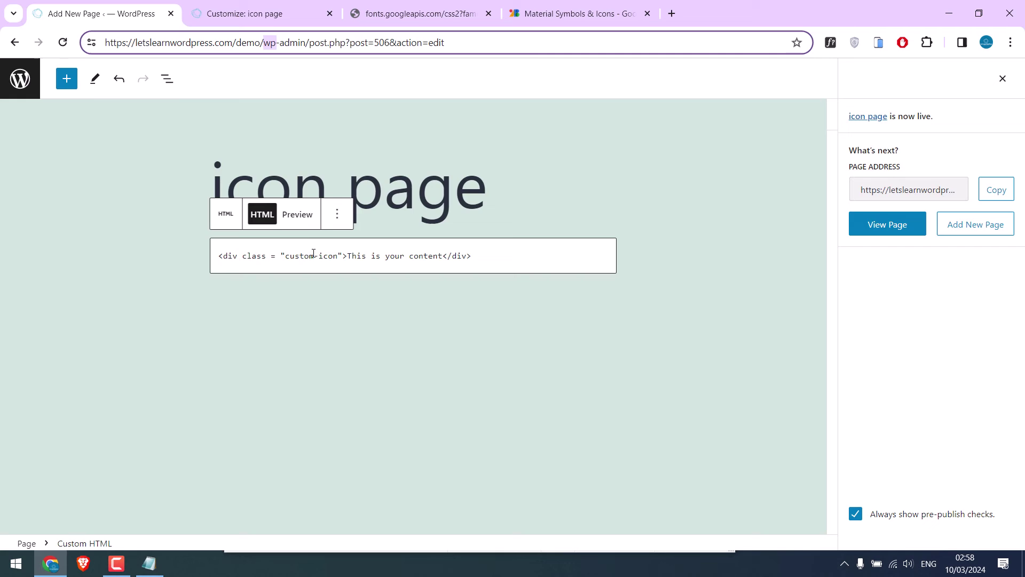
left_click(256, 13)
Step: Delete the blank first line and paste font-family: 'Material Symbols Outlined'; from the stylesheet
left_click(76, 157)
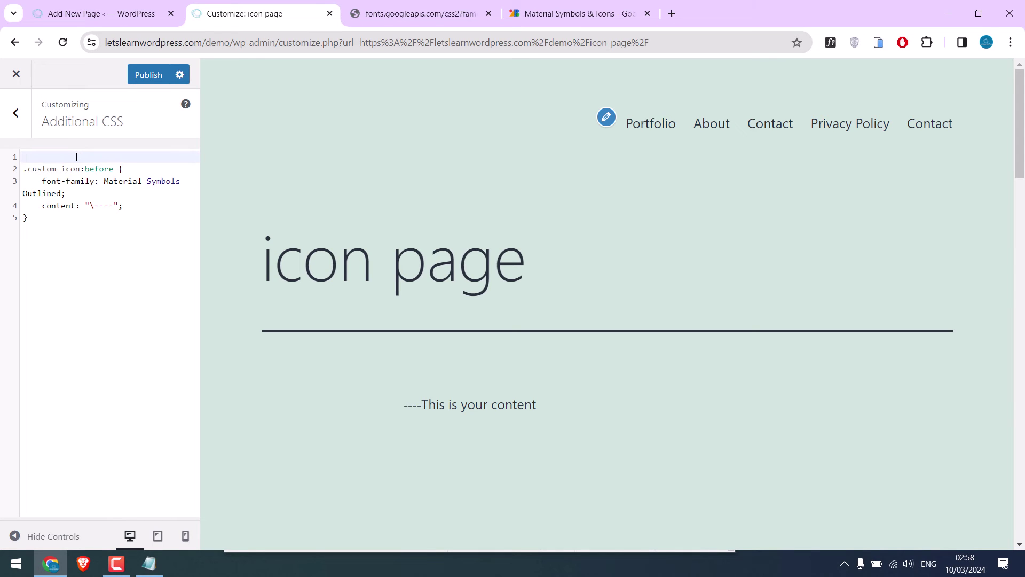
key("Delete")
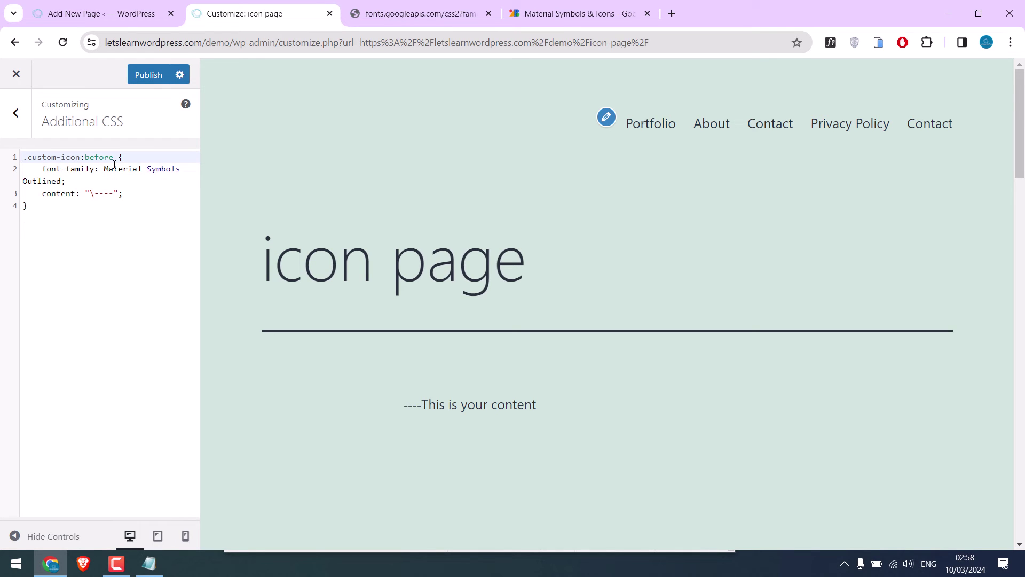
left_click(422, 16)
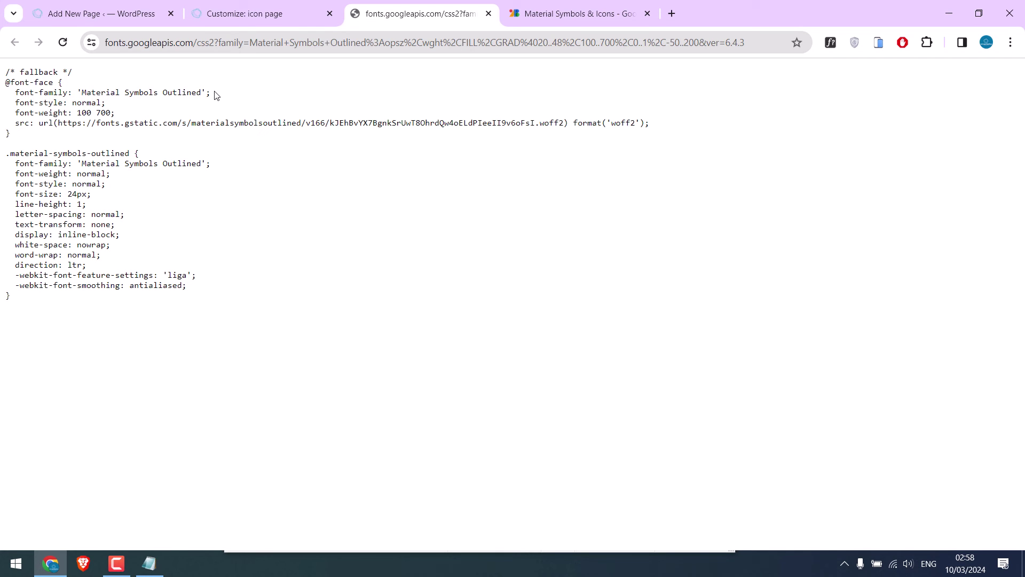
left_click_drag(212, 93, 15, 96)
key("ctrl+1")
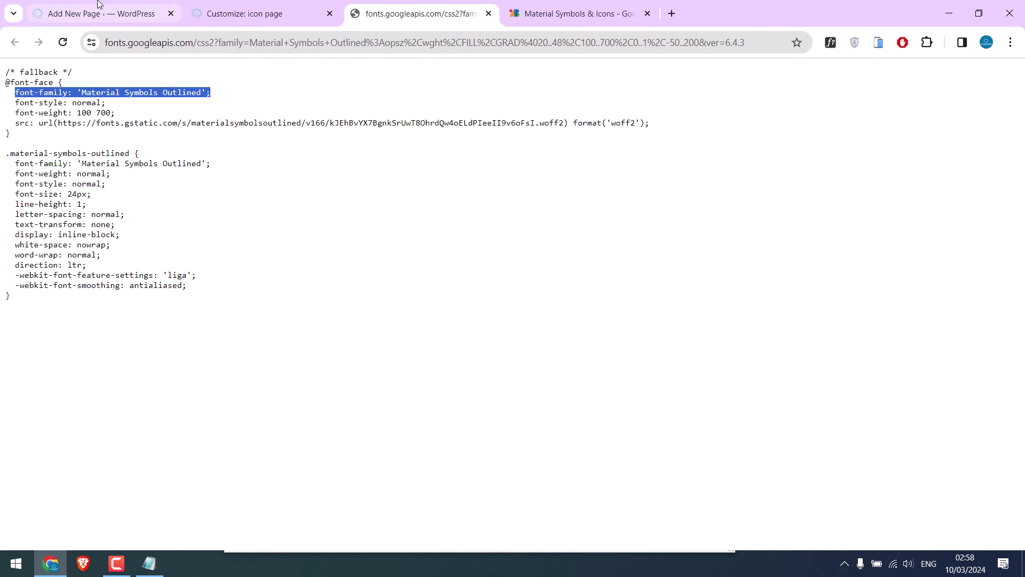
key("ctrl+2")
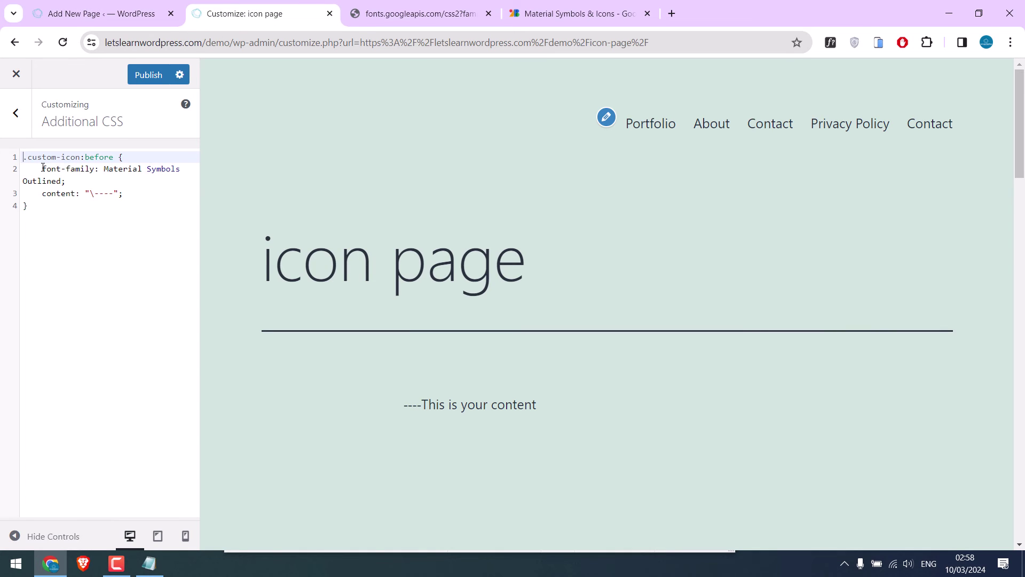
left_click_drag(42, 168, 66, 181)
key("ctrl+v")
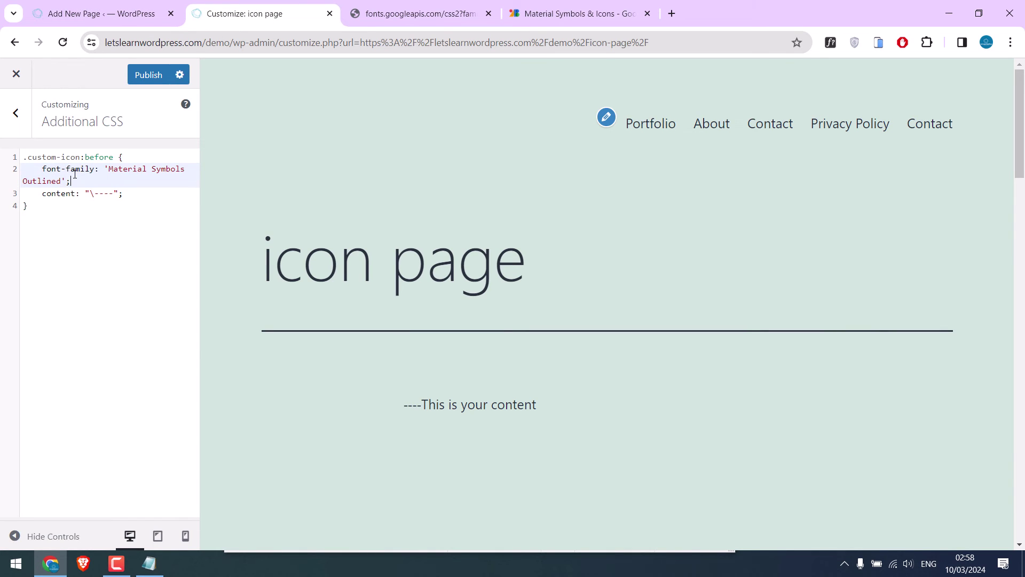
left_click(65, 228)
left_click(42, 193)
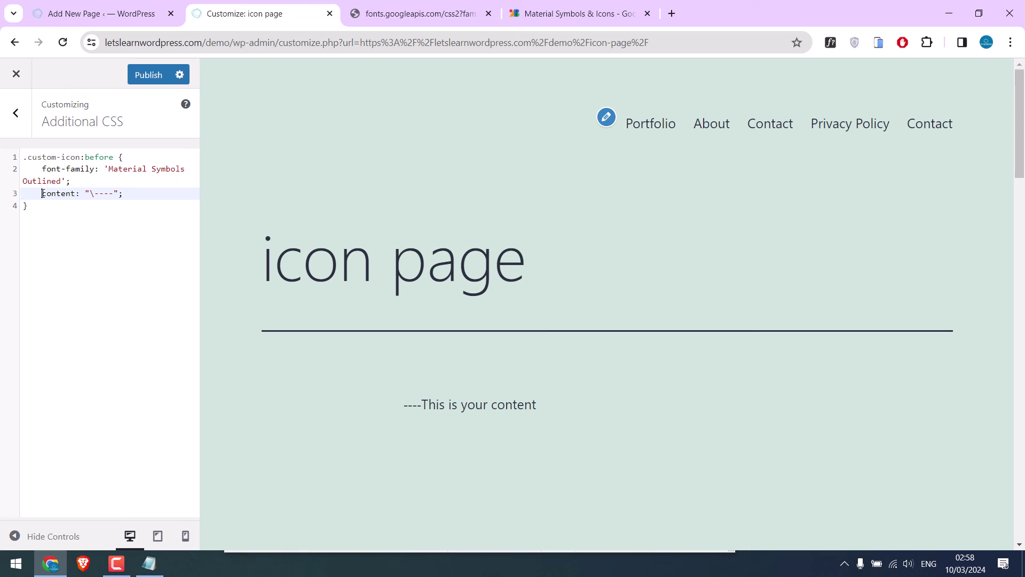
Step: Replace the content dashes with the Apps code point e5c3, and add lines for 50px size and red colour
key("ctrl+4")
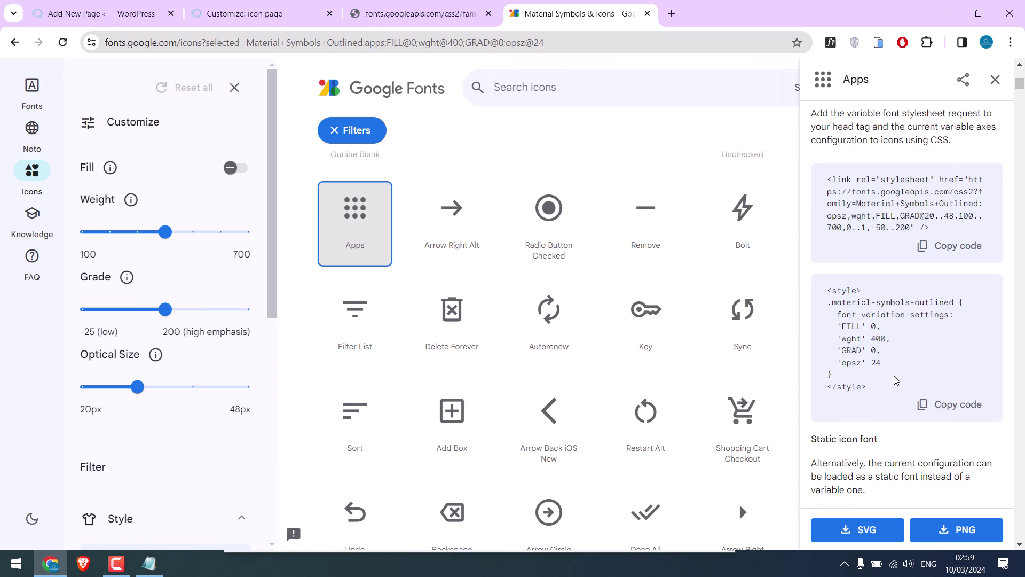
scroll(809, 435, "down", 3)
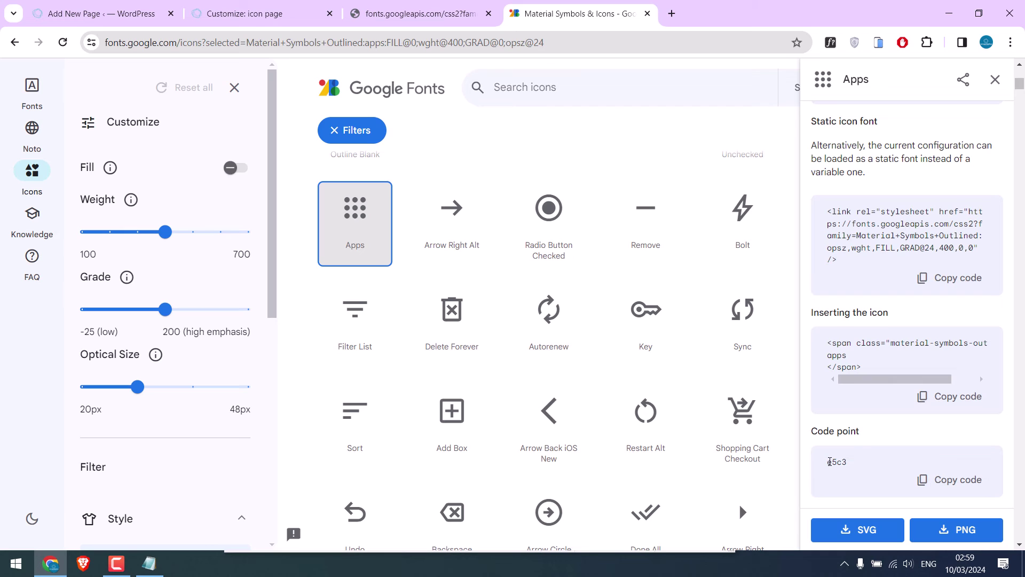
left_click_drag(827, 463, 846, 462)
left_click(945, 479)
left_click(244, 13)
left_click(128, 182)
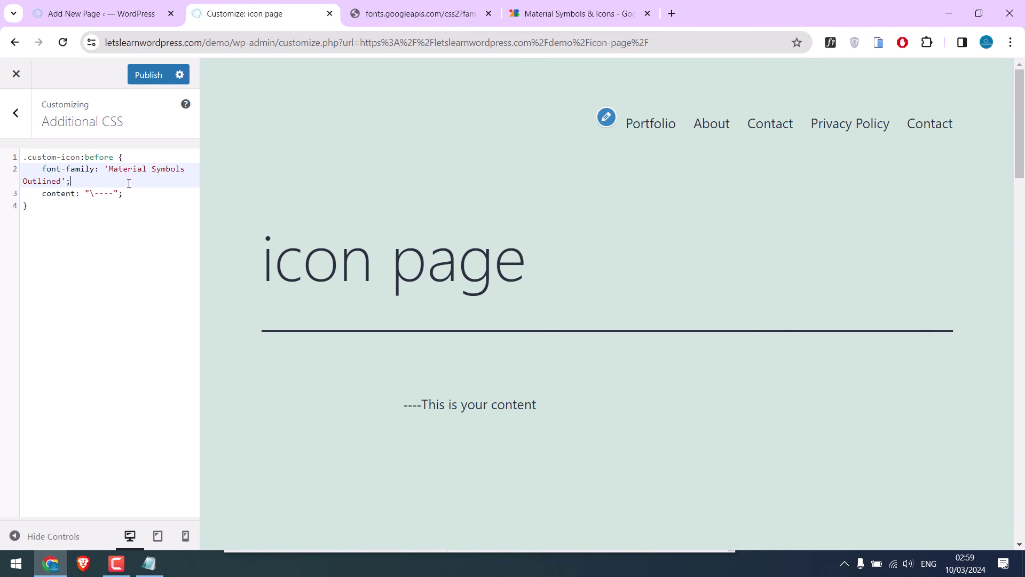
left_click(91, 194)
left_click_drag(95, 193, 115, 193)
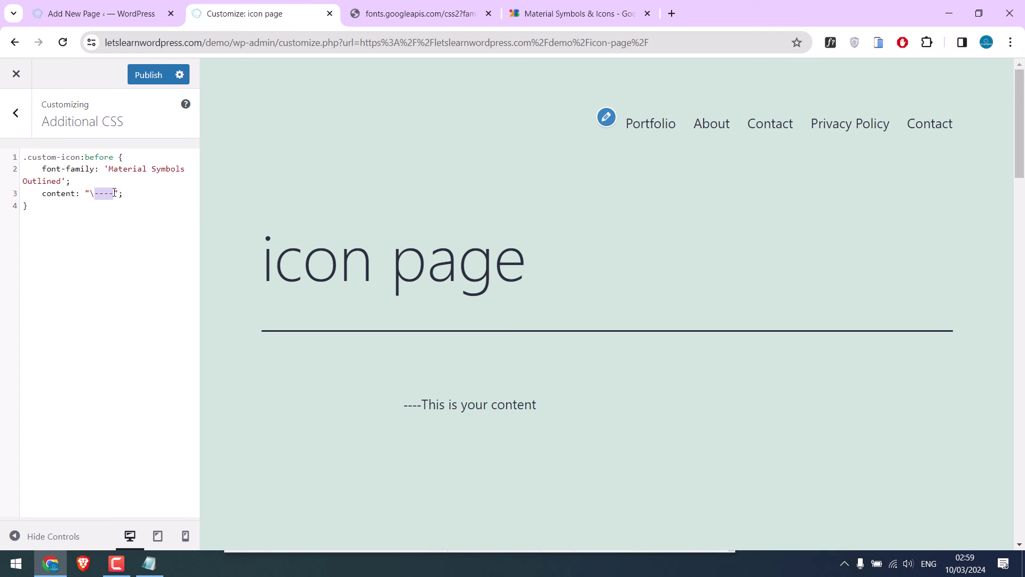
key("ctrl+v")
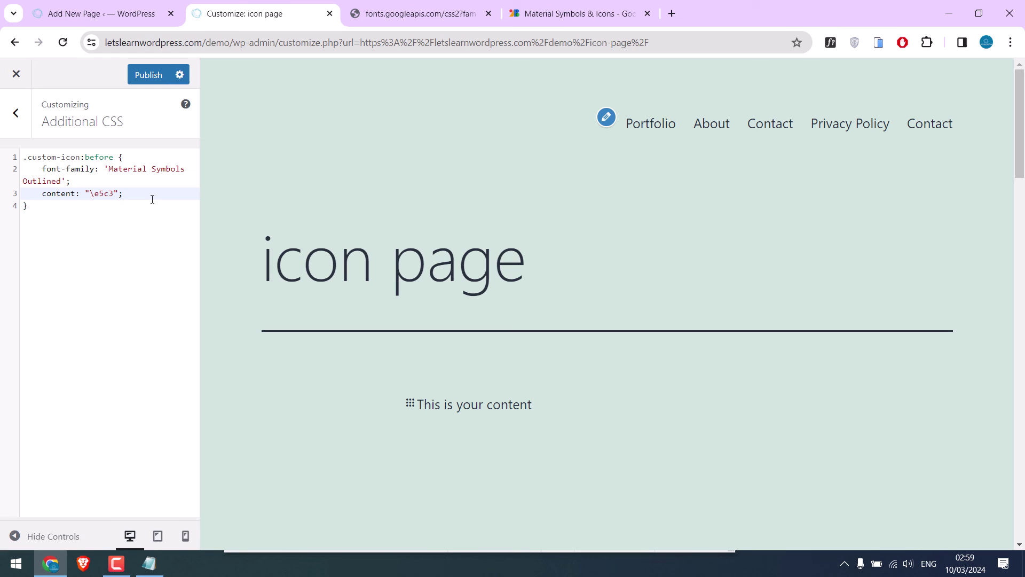
key("Return")
type("font-size: ")
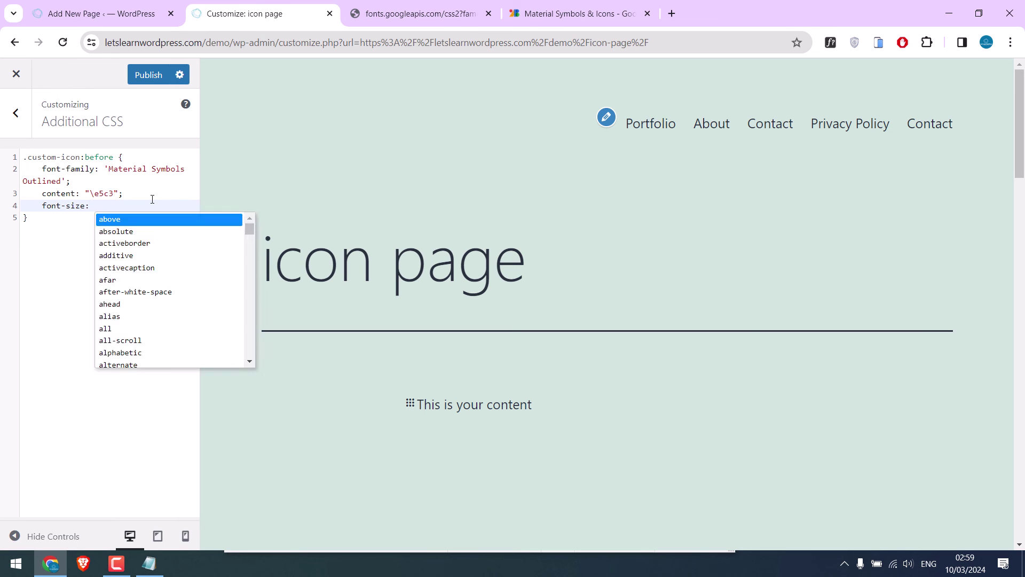
type("50px;")
key("Return")
type("color: ")
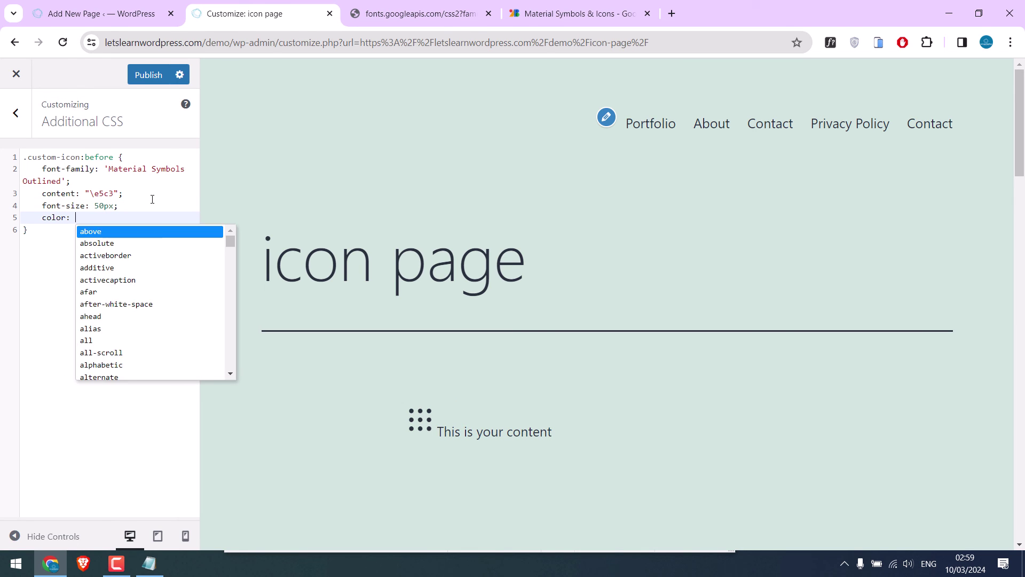
type("red;")
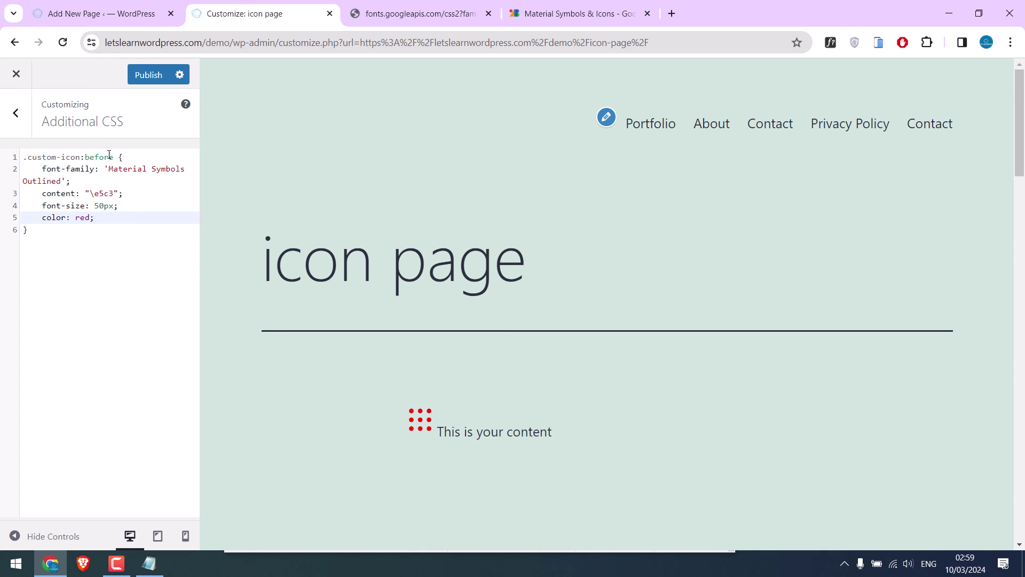
Step: Replace code point e5c3 with Radio Button Checked's e837 in the content value
left_click(361, 13)
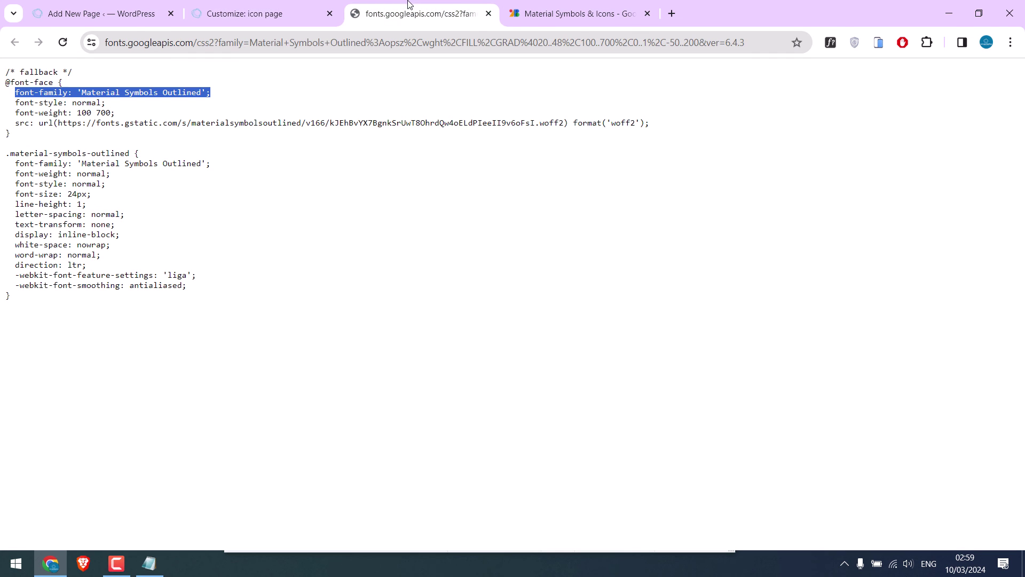
left_click(490, 14)
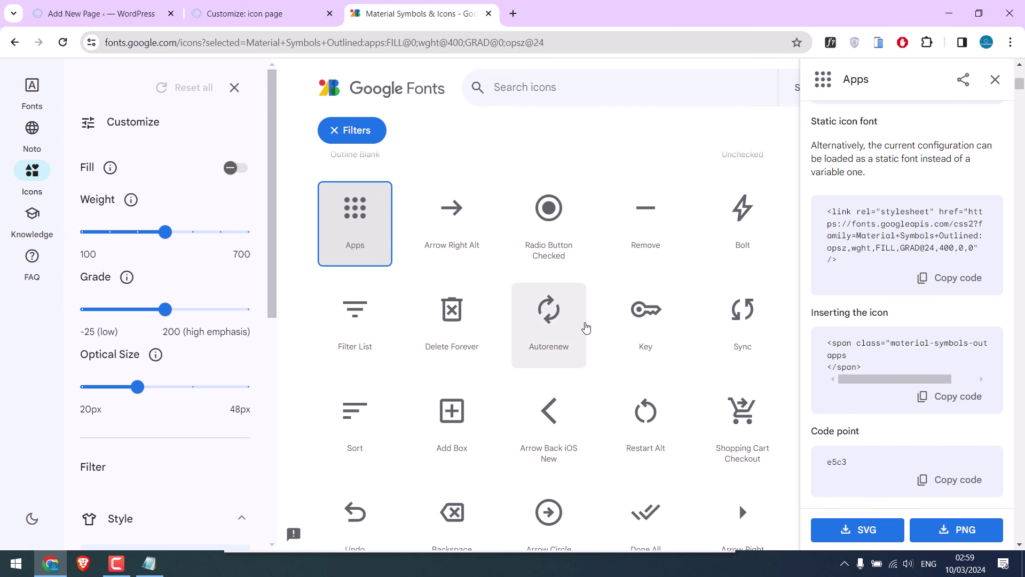
left_click(552, 237)
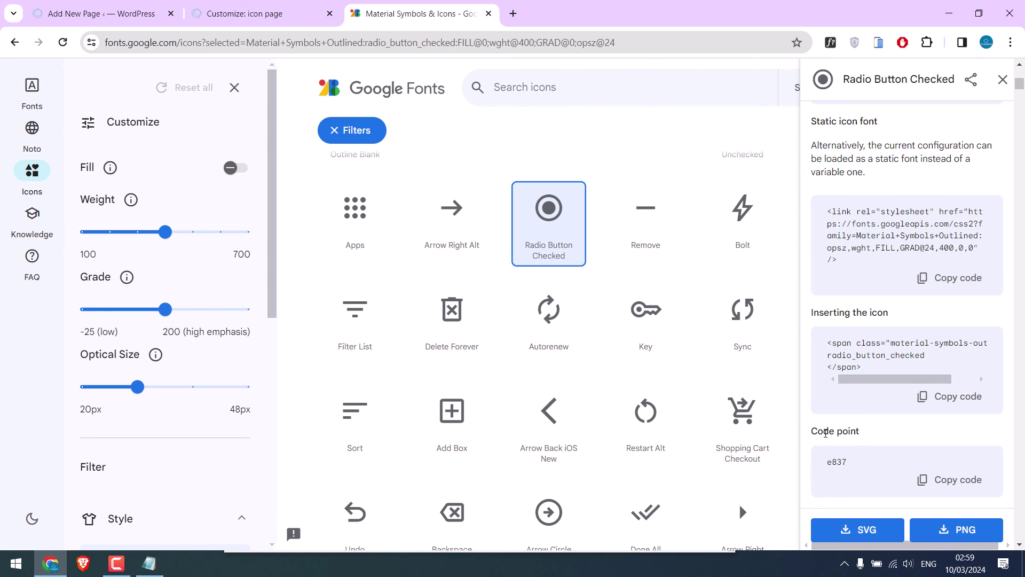
left_click(955, 479)
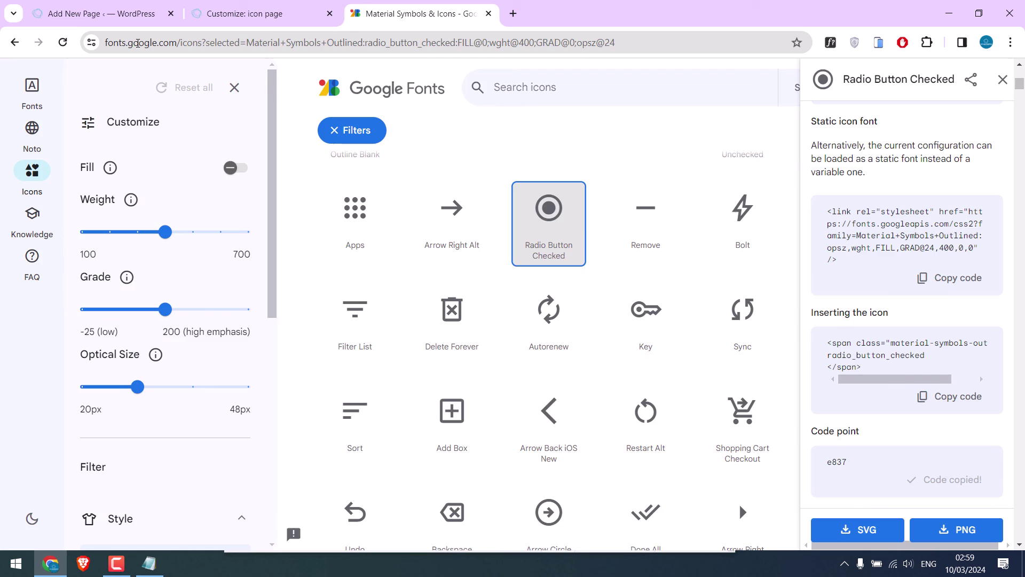
left_click(230, 9)
double_click(96, 195)
type("e837")
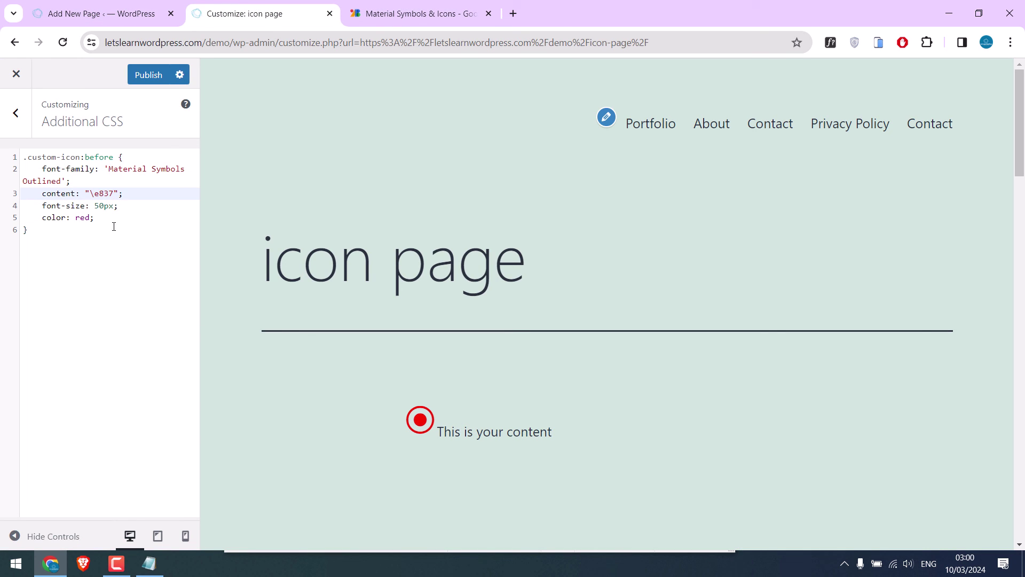
Step: Delete 'before' from the selector to begin changing :before to :after
left_click_drag(112, 226, 25, 205)
left_click(120, 219)
left_click(76, 227)
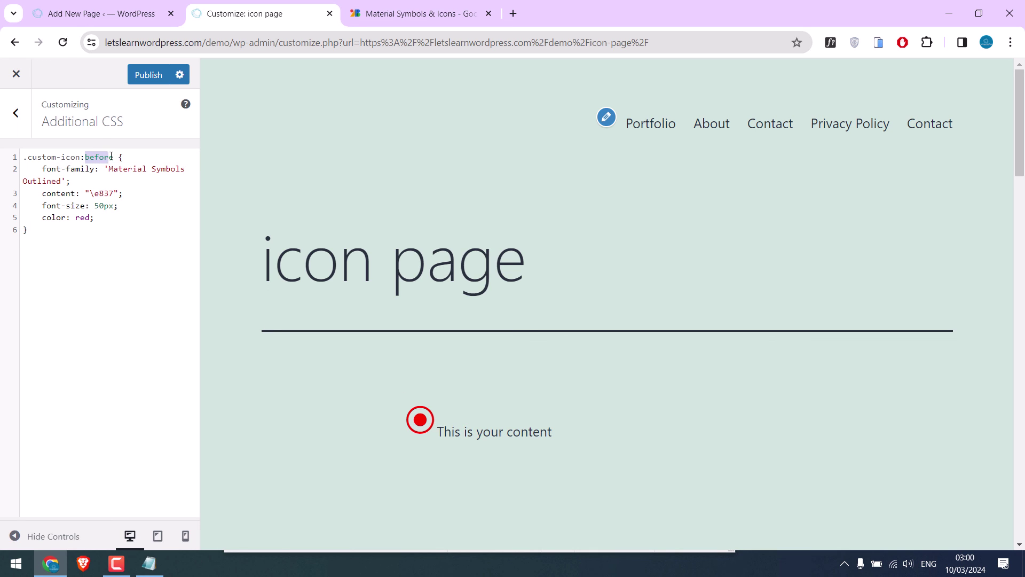
left_click_drag(86, 157, 113, 157)
key("BackSpace")
type("after")
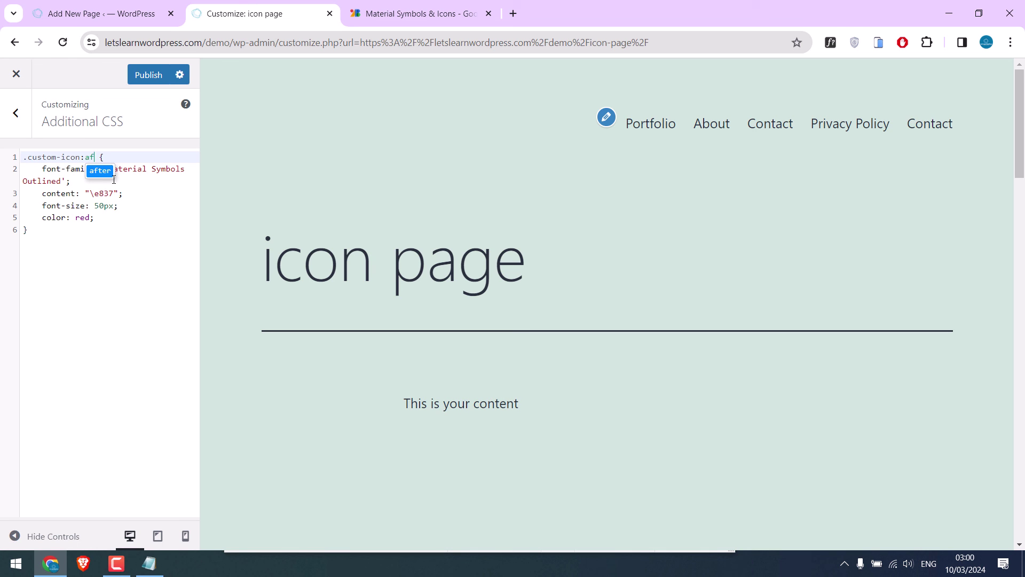